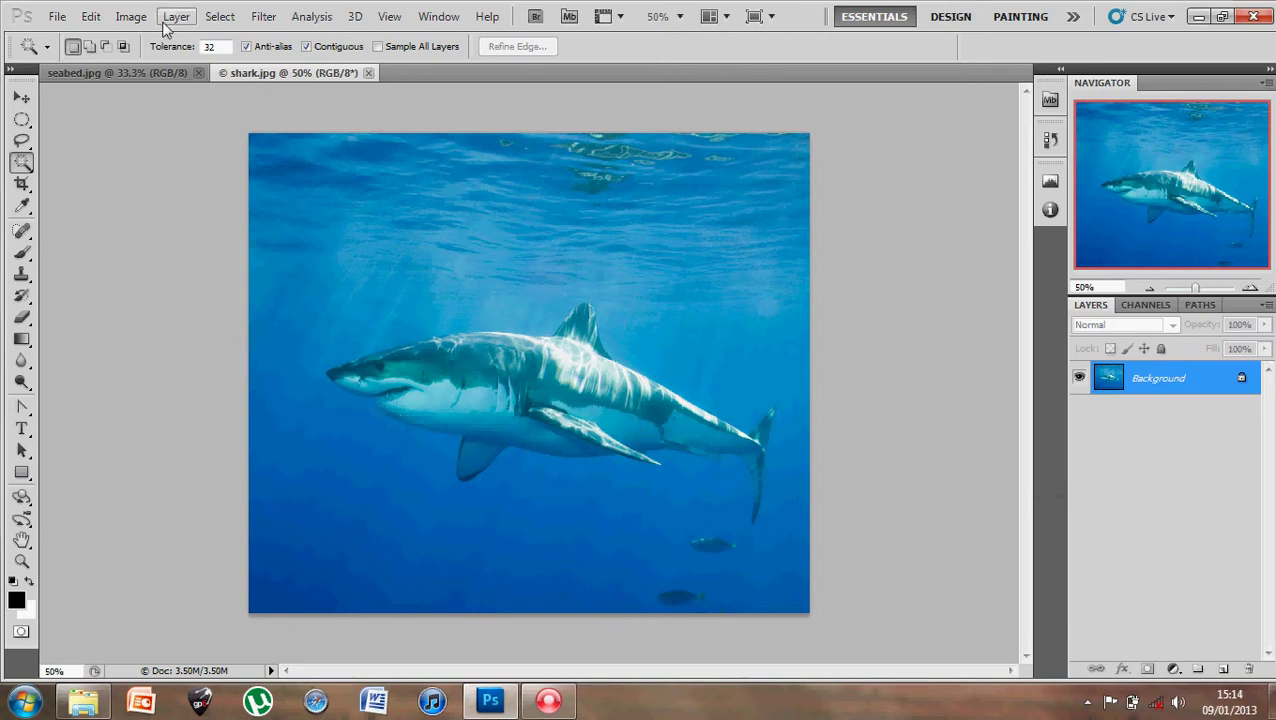
Switch to the Quick Selection tool in New selection mode on the shark photo.
left_click(151, 73)
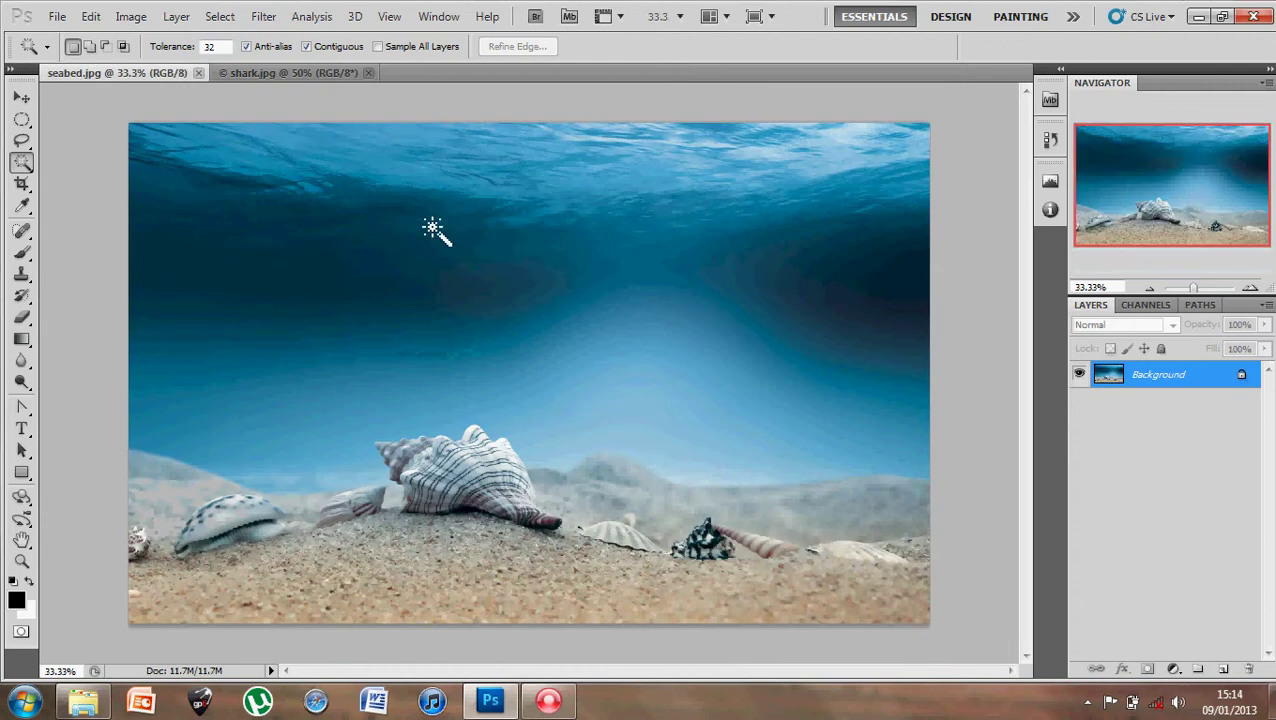
left_click(251, 76)
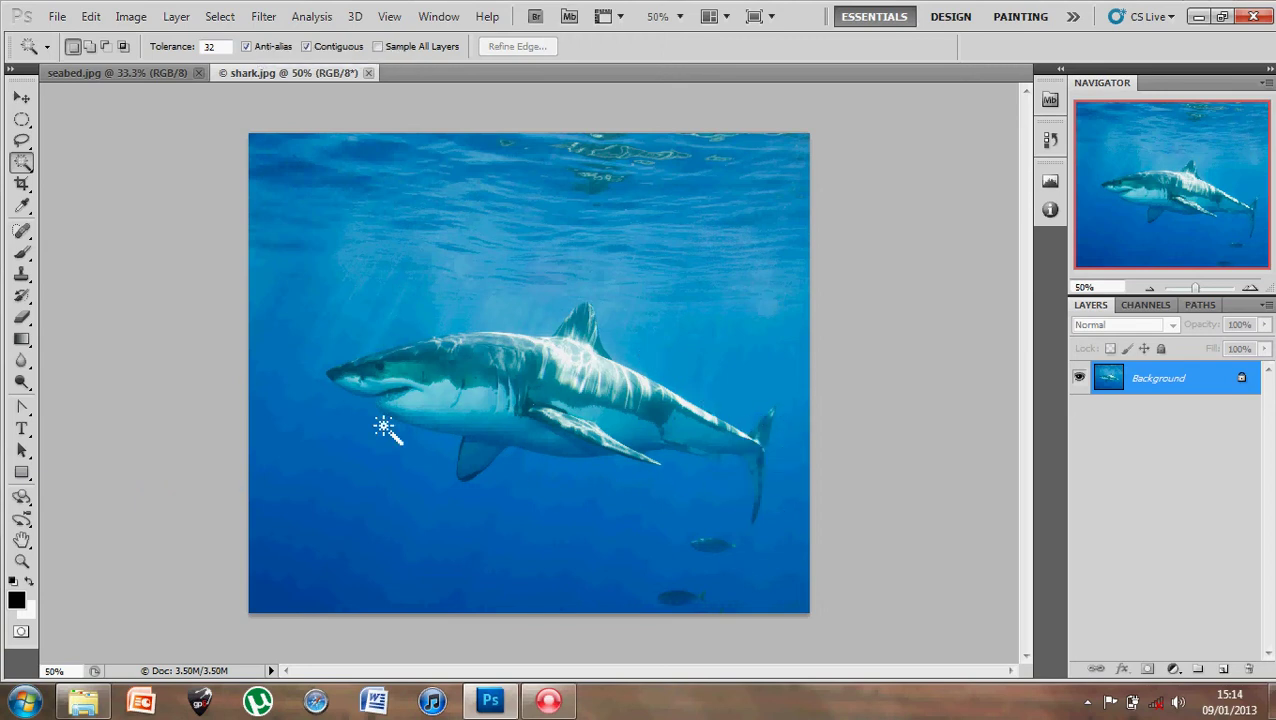
left_click(23, 165)
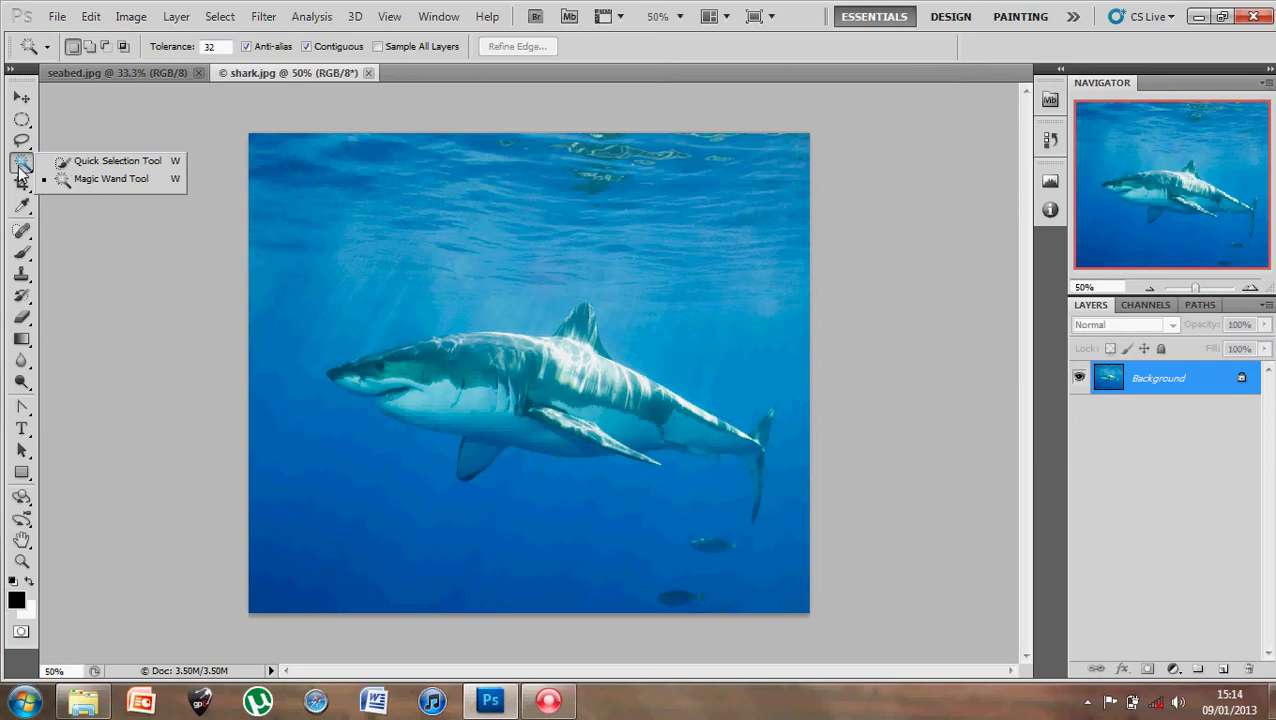
left_click(22, 168)
left_click_drag(22, 166, 75, 166)
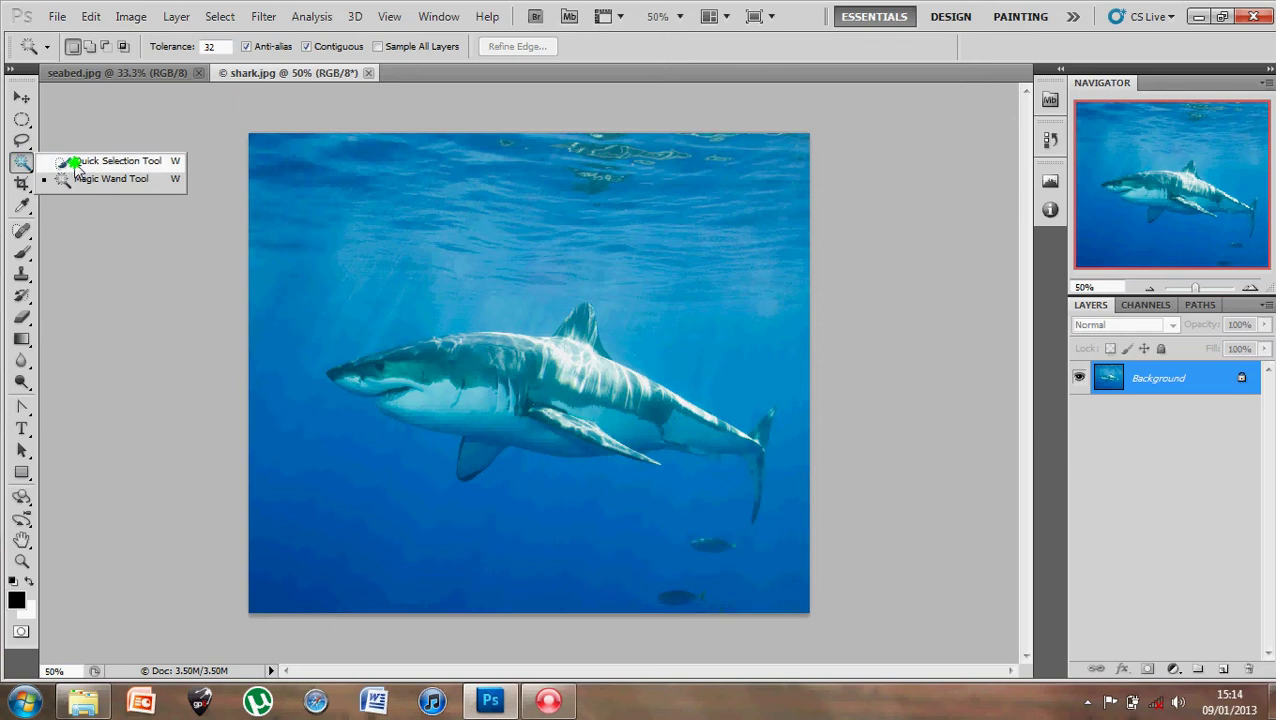
left_click_drag(75, 166, 77, 168)
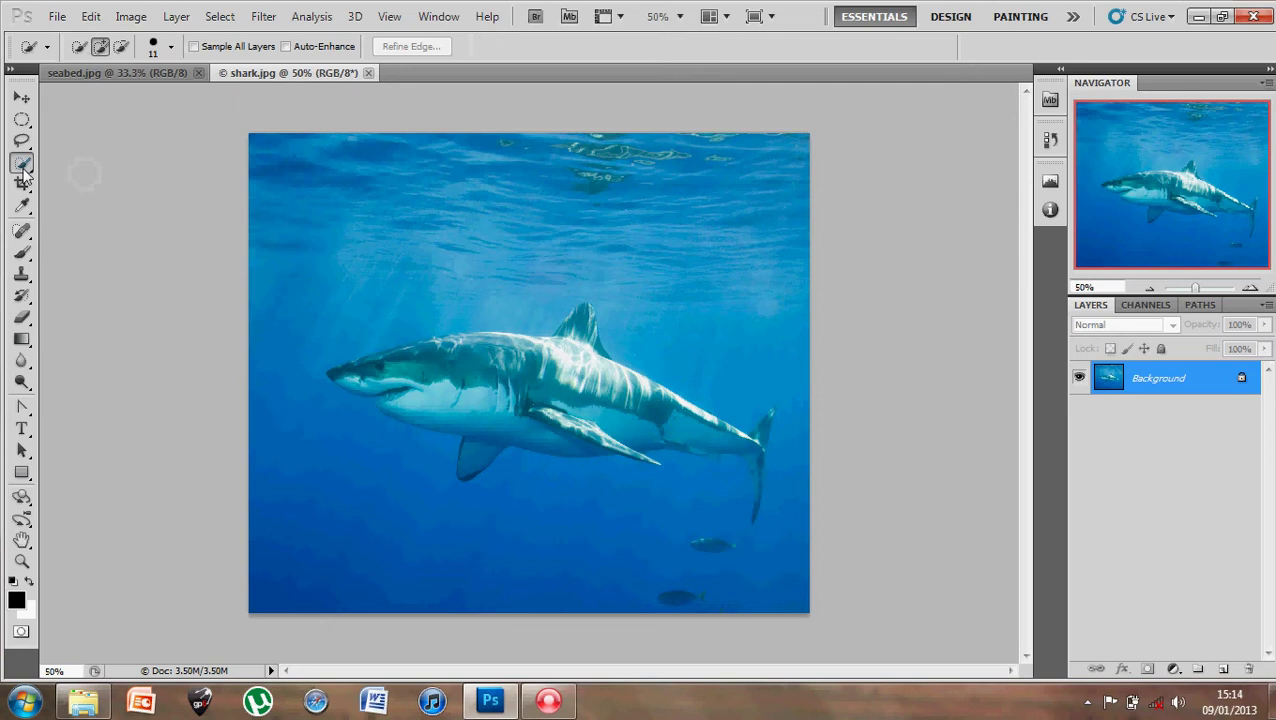
left_click(80, 48)
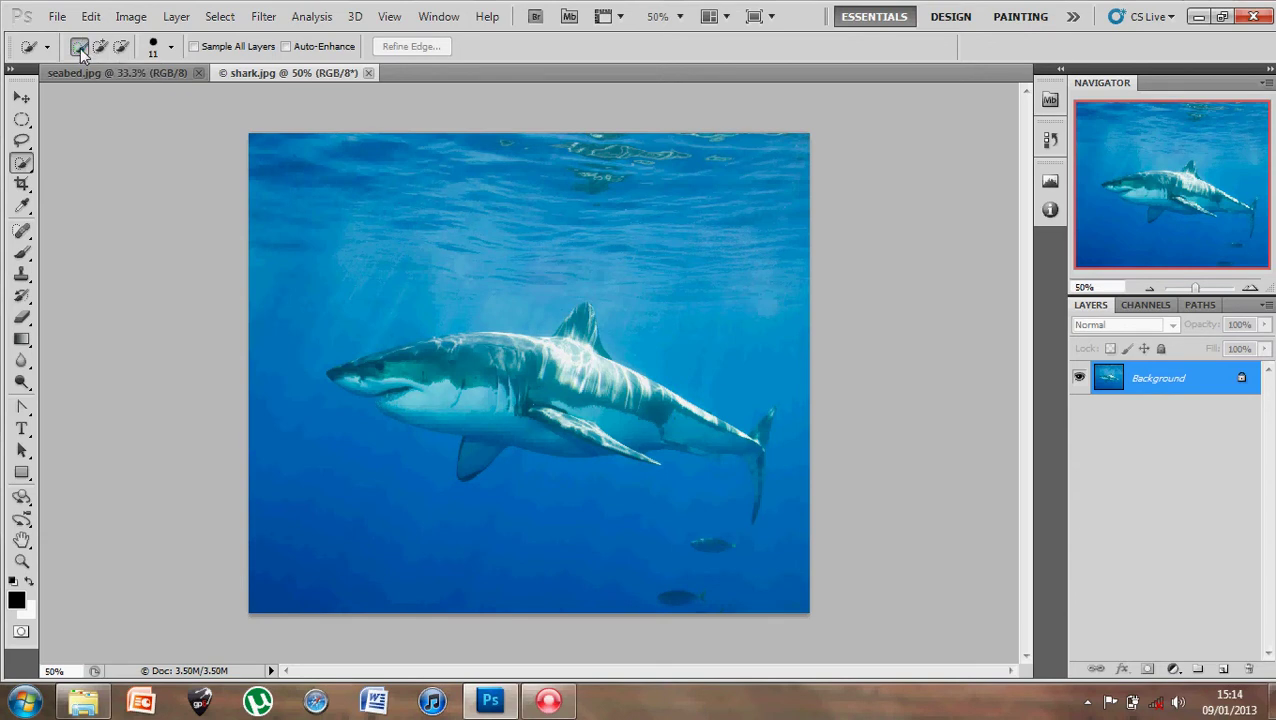
Set the Quick Selection brush to 11 px size and 100% hardness.
left_click(171, 50)
mouse_move(79, 95)
left_mouse_down()
mouse_move(179, 97)
mouse_move(85, 100)
left_mouse_up()
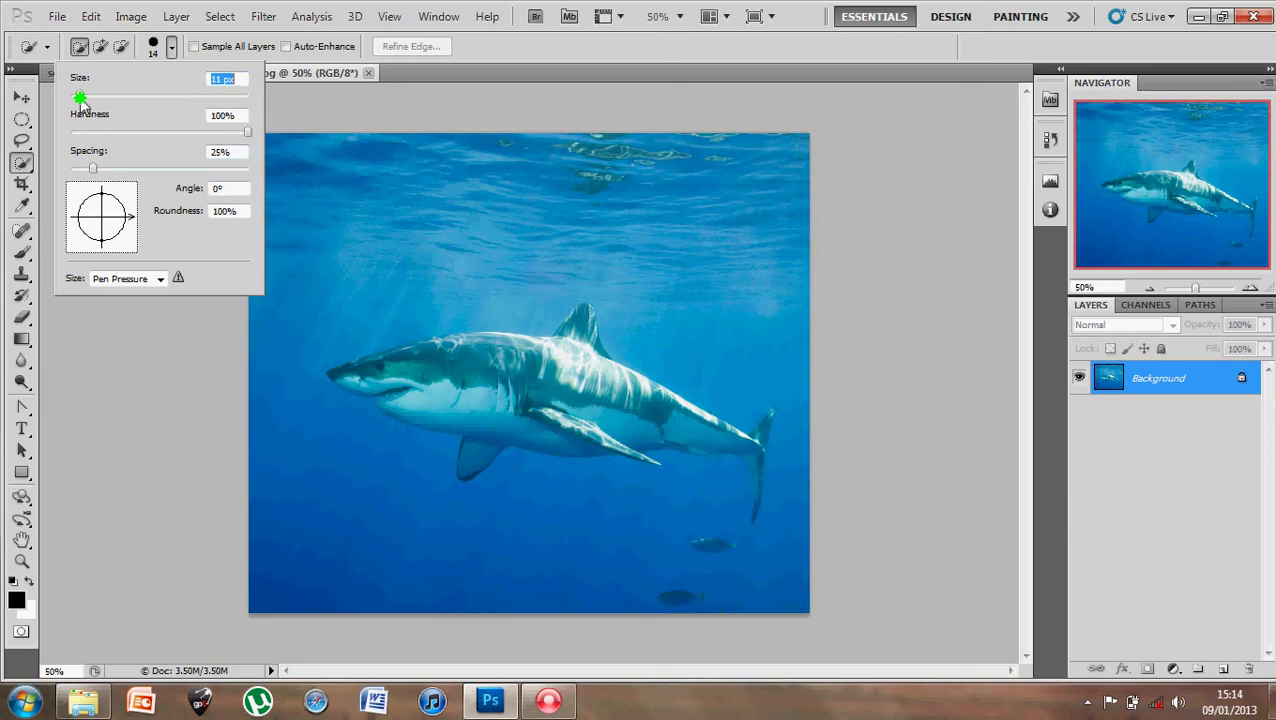
left_click_drag(80, 98, 80, 98)
left_click_drag(248, 138, 57, 134)
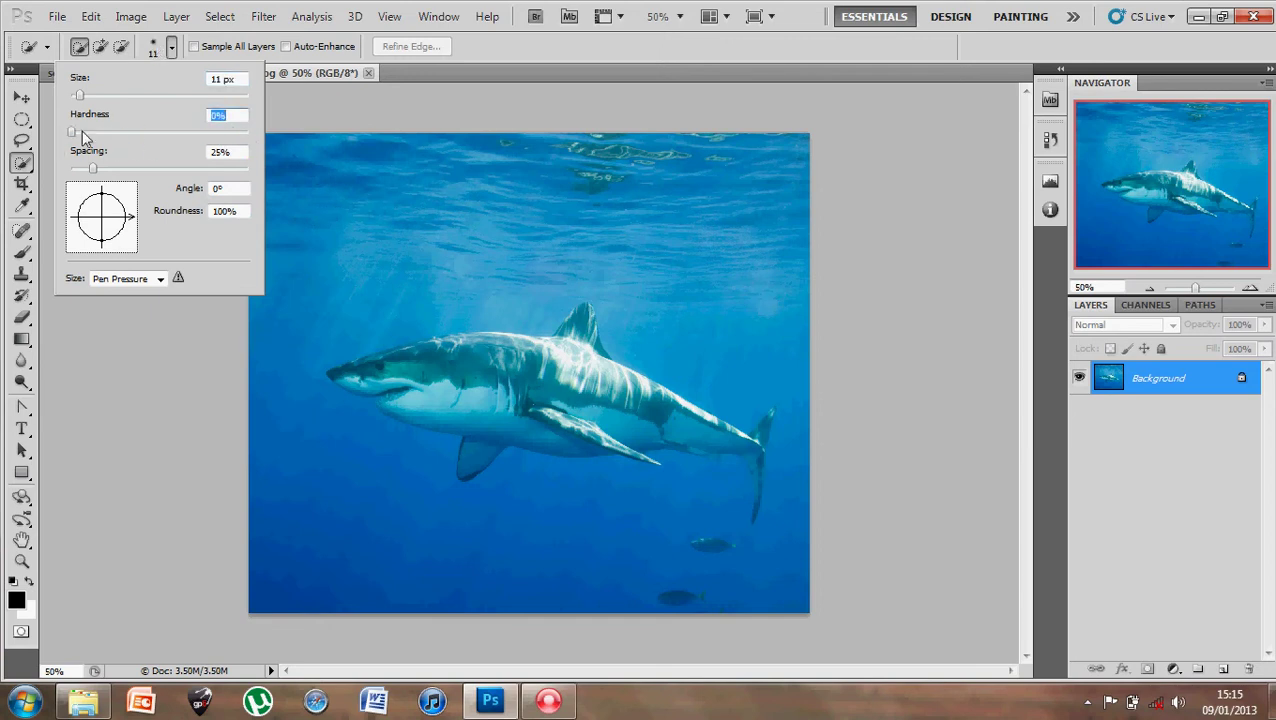
left_click_drag(71, 135, 254, 138)
Zoom to about 135% and brush-select the shark's gills, lower body and front body.
left_click(20, 168)
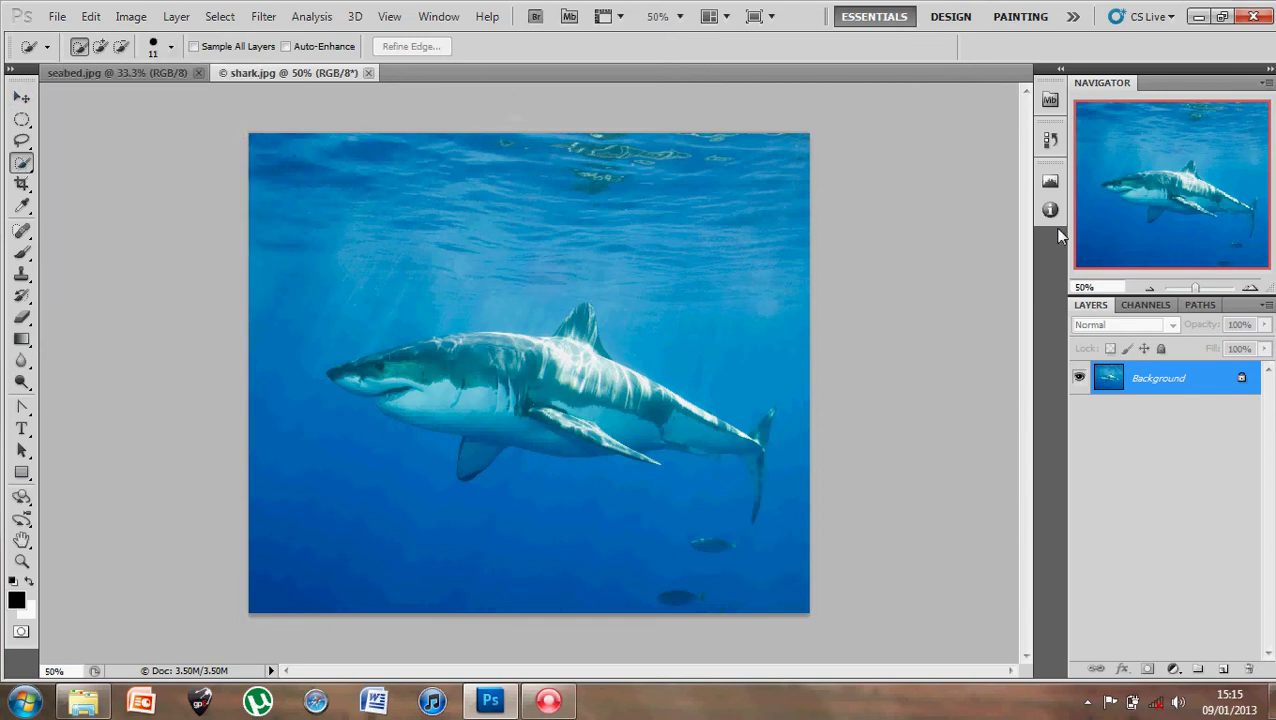
left_click_drag(1200, 290, 1203, 288)
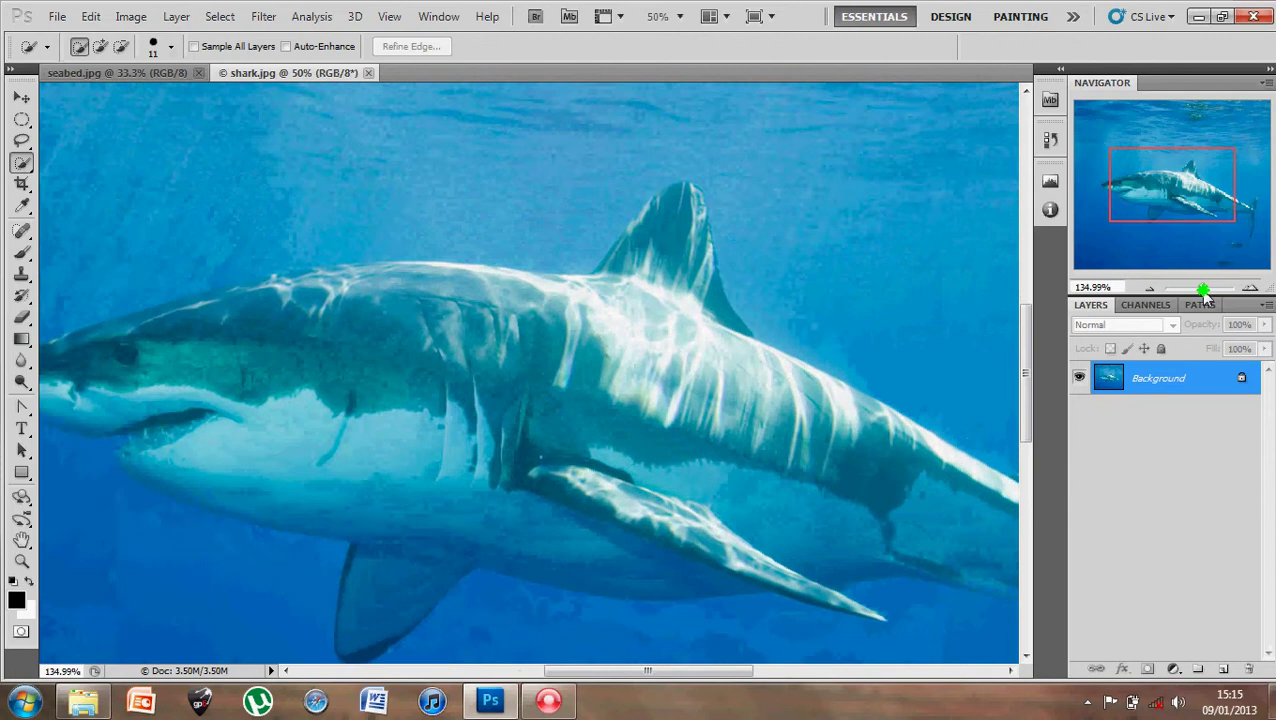
mouse_move(436, 402)
left_mouse_down()
mouse_move(413, 382)
mouse_move(276, 362)
mouse_move(400, 365)
left_mouse_up()
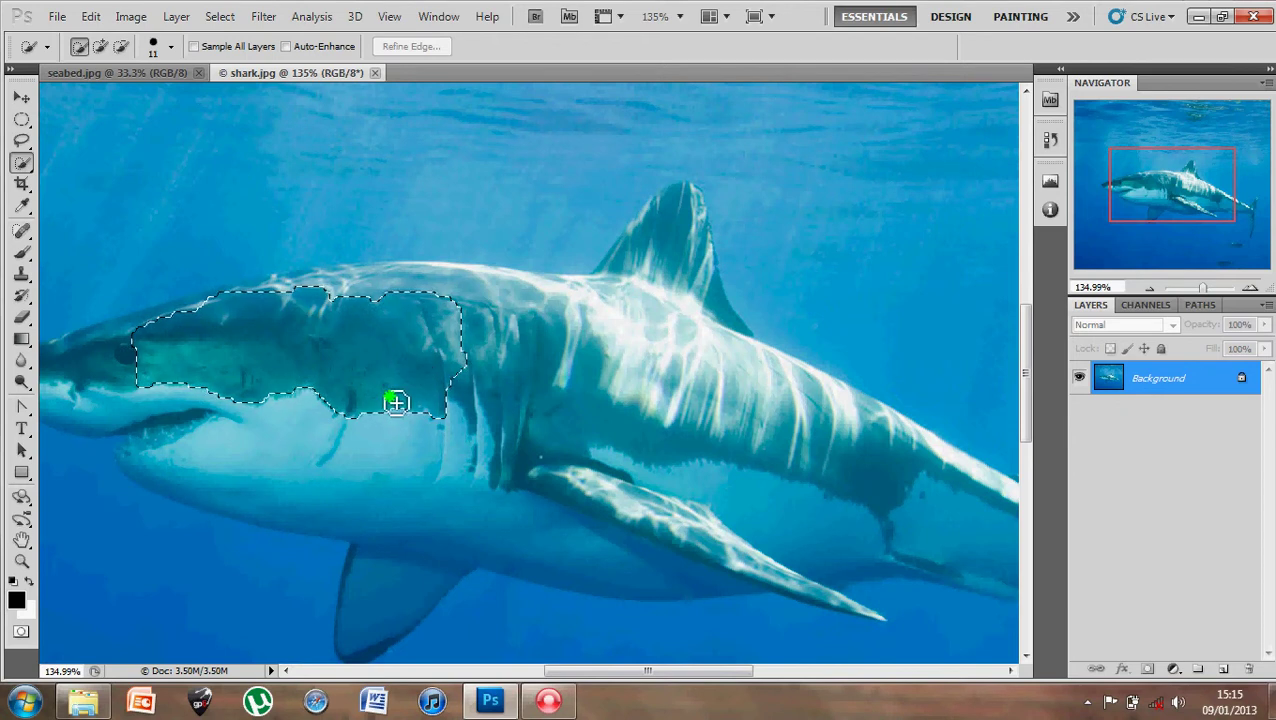
mouse_move(396, 402)
left_mouse_down()
mouse_move(400, 452)
mouse_move(443, 494)
mouse_move(523, 521)
mouse_move(563, 525)
mouse_move(583, 477)
mouse_move(505, 468)
mouse_move(500, 386)
mouse_move(529, 380)
mouse_move(643, 399)
mouse_move(660, 443)
mouse_move(700, 478)
mouse_move(825, 483)
left_mouse_up()
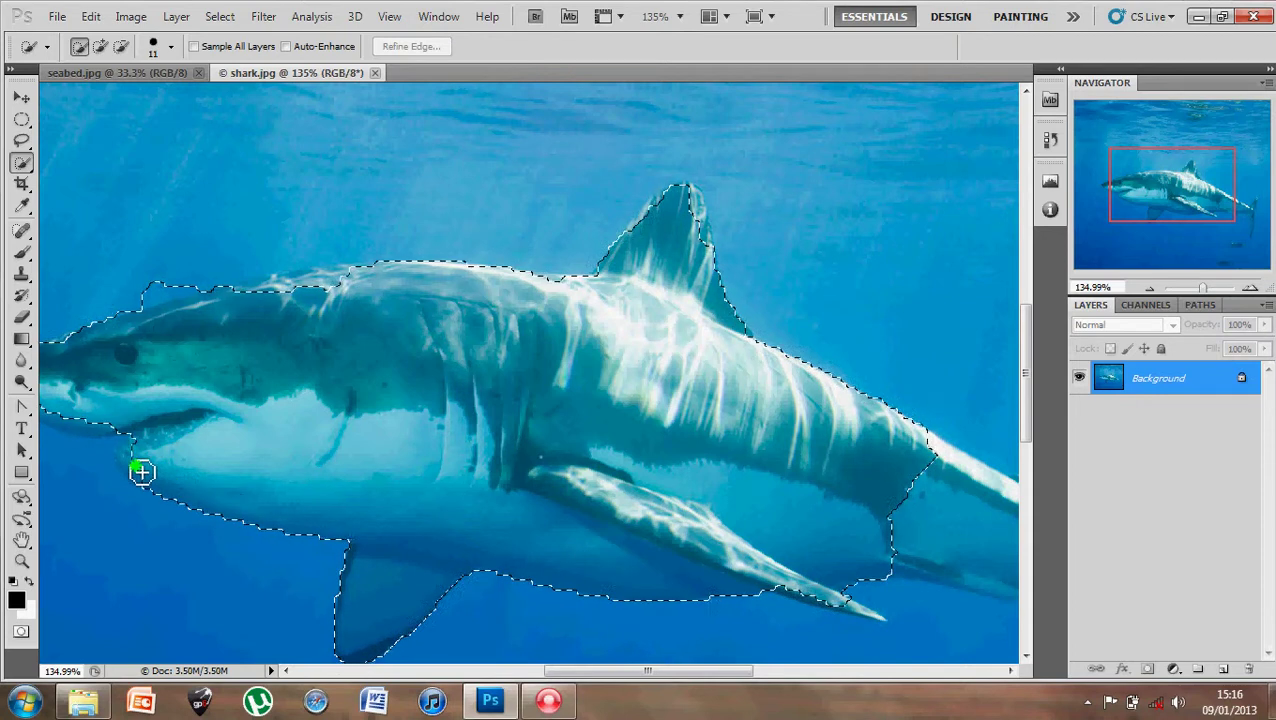
left_click_drag(138, 466, 419, 473)
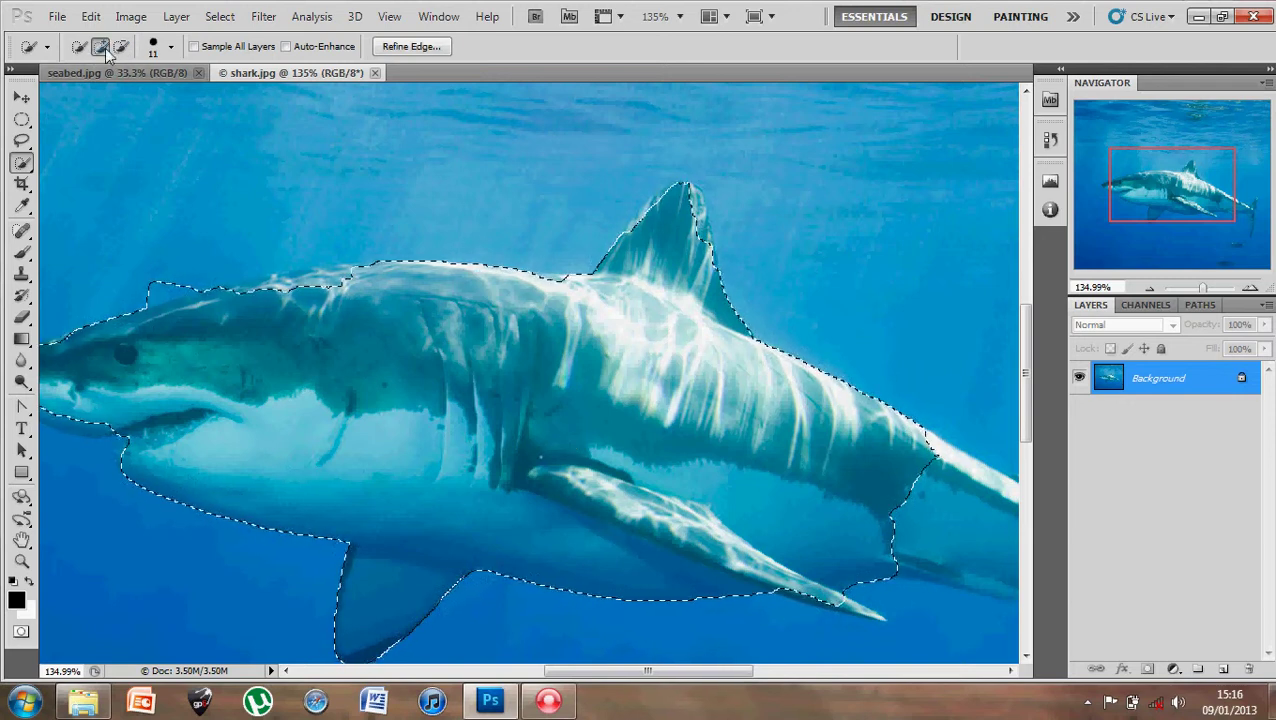
Add the shark's rear body and tail lobes to the Quick Selection.
left_click_drag(1150, 196, 1186, 217)
mouse_move(641, 350)
left_mouse_down()
mouse_move(641, 362)
mouse_move(865, 425)
mouse_move(886, 418)
mouse_move(906, 373)
mouse_move(894, 410)
left_mouse_up()
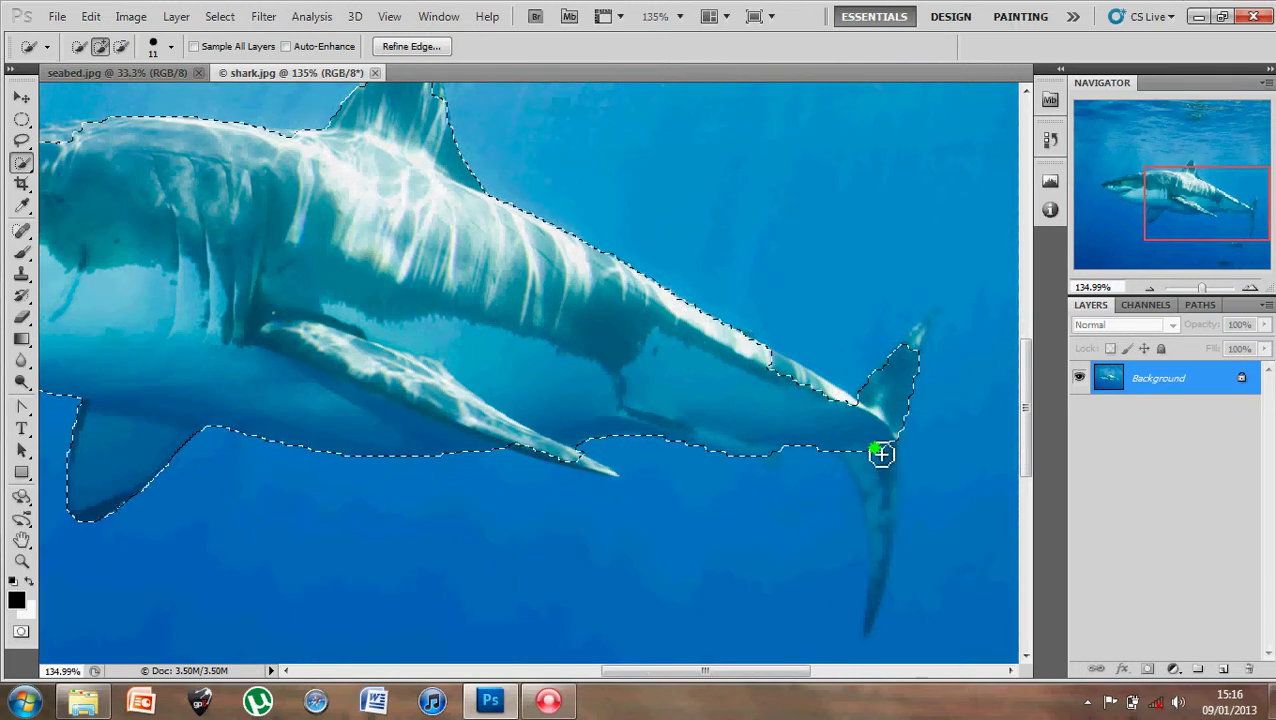
left_click_drag(880, 482, 883, 501)
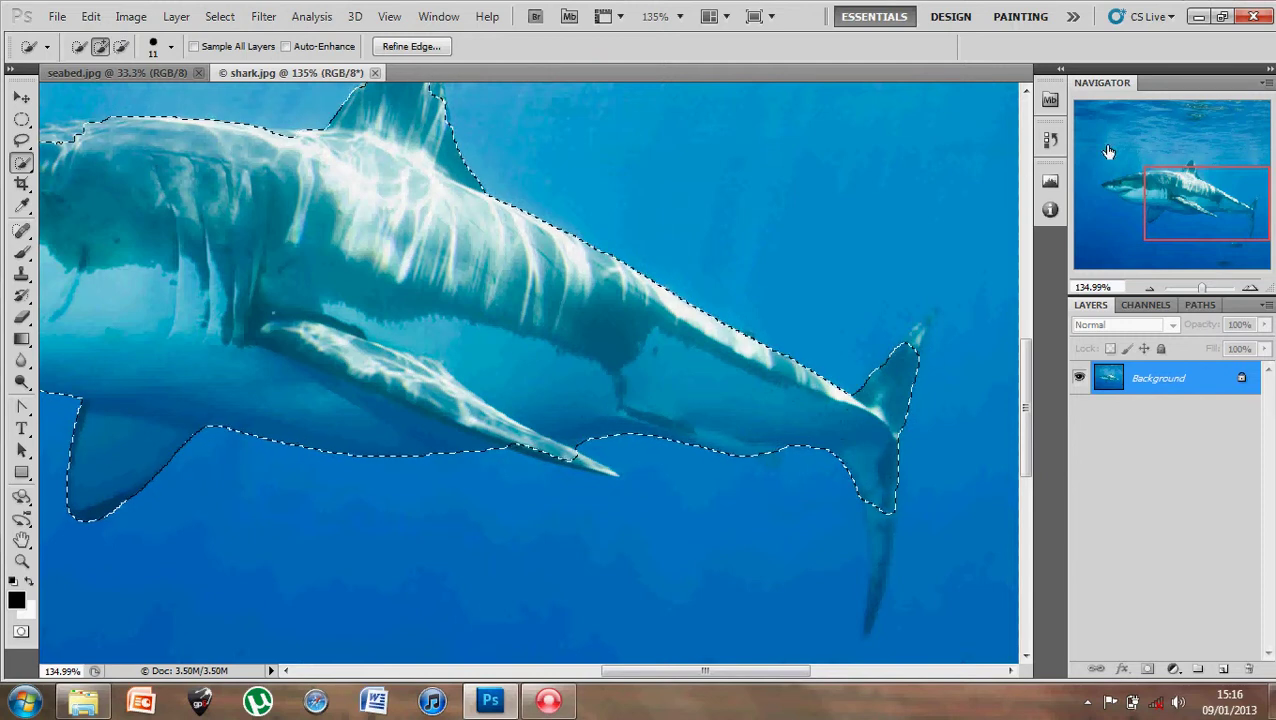
Add the lower jaw and a sliver along the top edge near the head.
left_click_drag(1176, 190, 1110, 192)
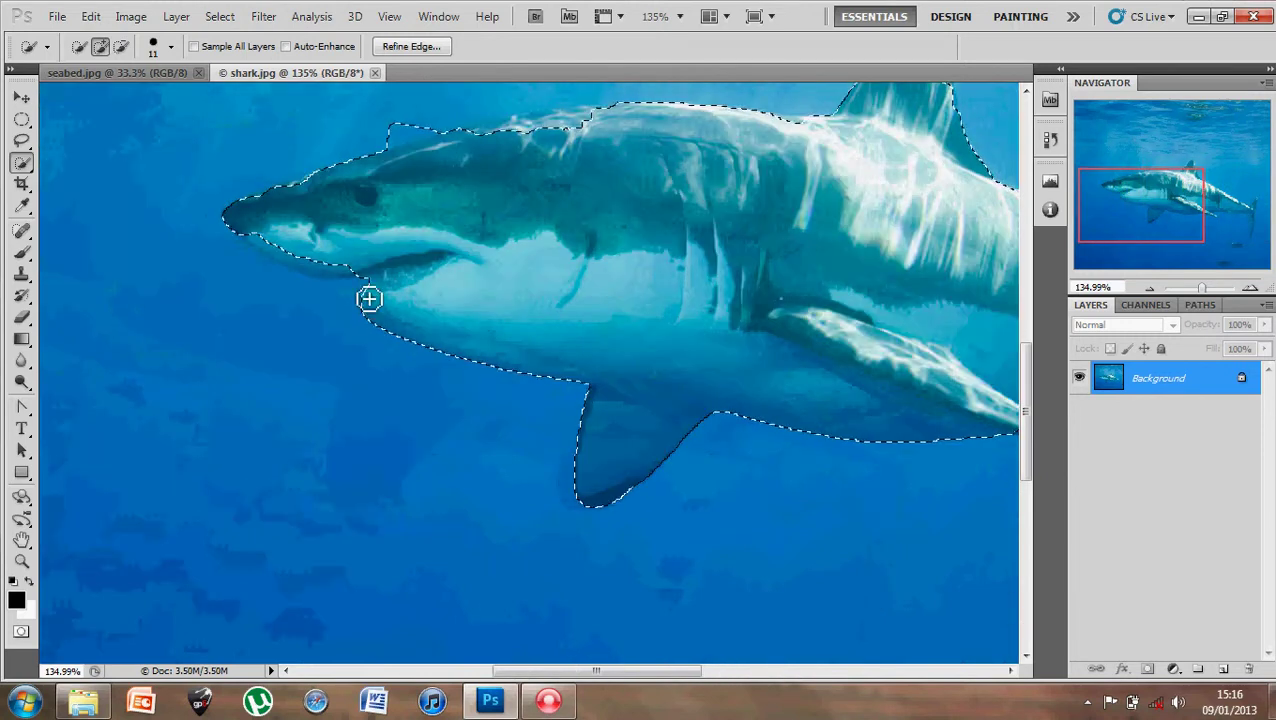
mouse_move(352, 262)
left_mouse_down()
mouse_move(258, 240)
mouse_move(264, 249)
left_mouse_up()
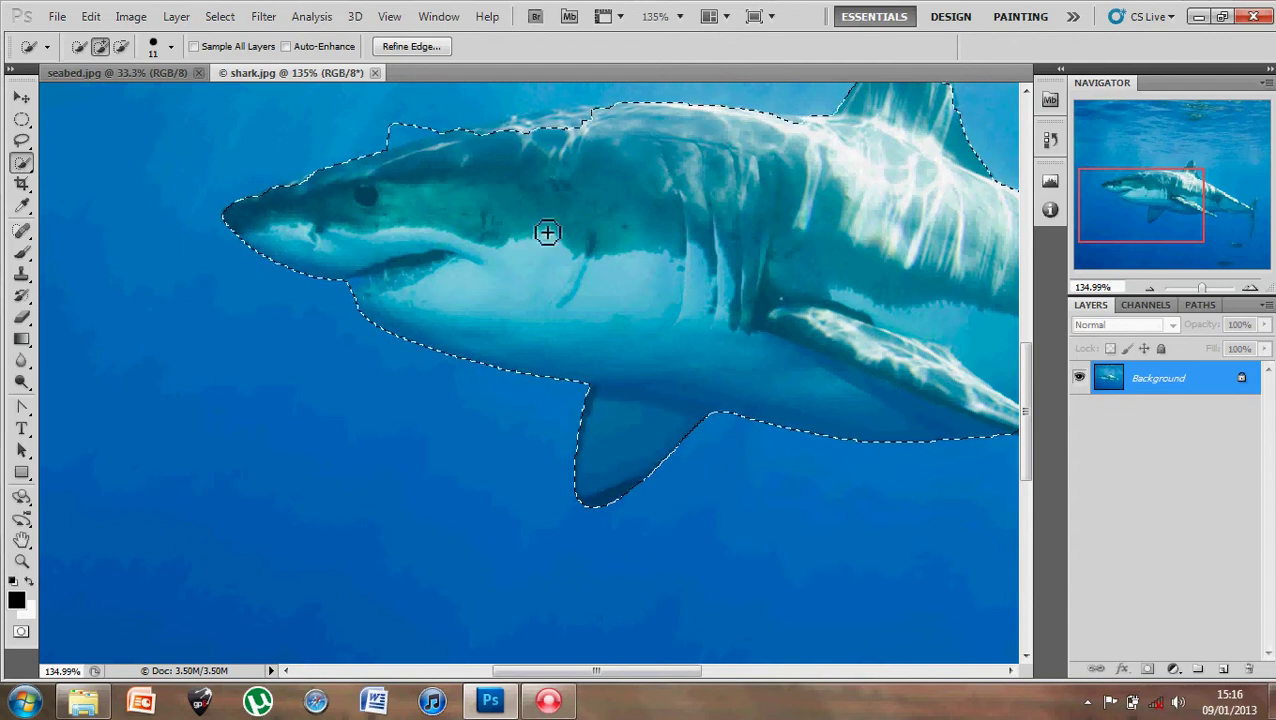
mouse_move(549, 150)
left_mouse_down()
mouse_move(564, 125)
mouse_move(487, 142)
left_mouse_up()
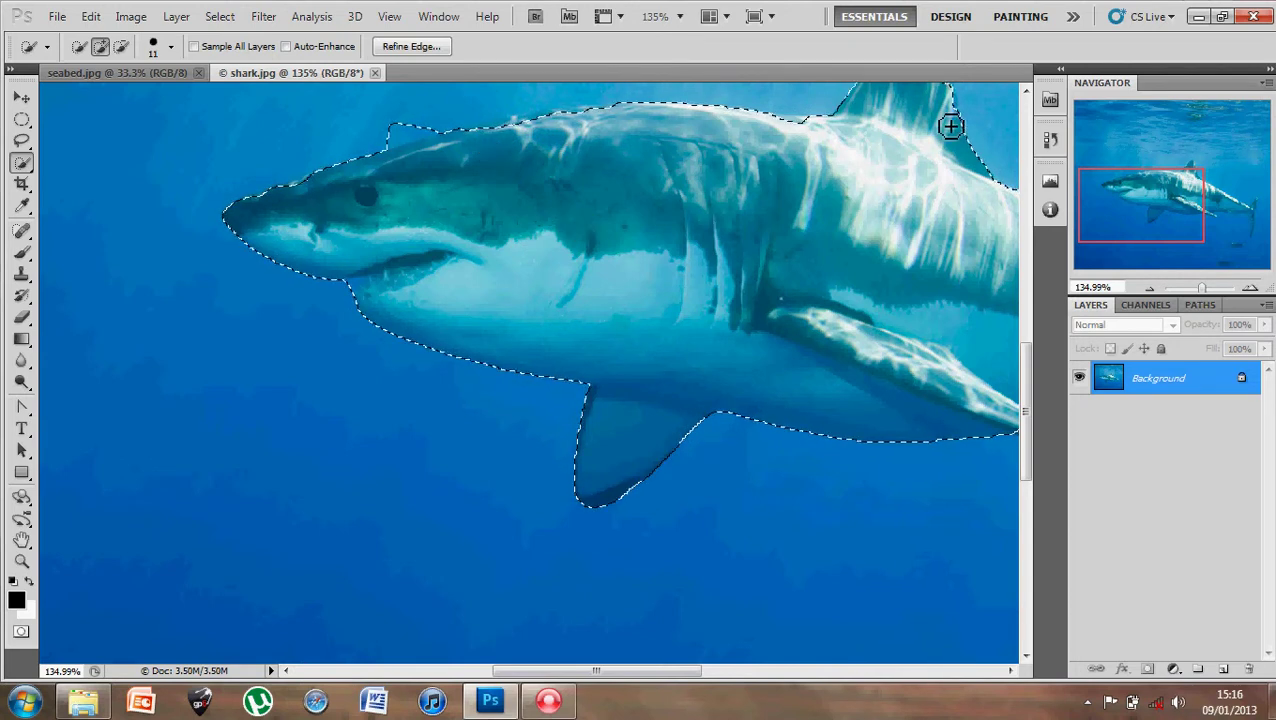
left_click(1128, 201)
left_click_drag(1128, 201, 1138, 188)
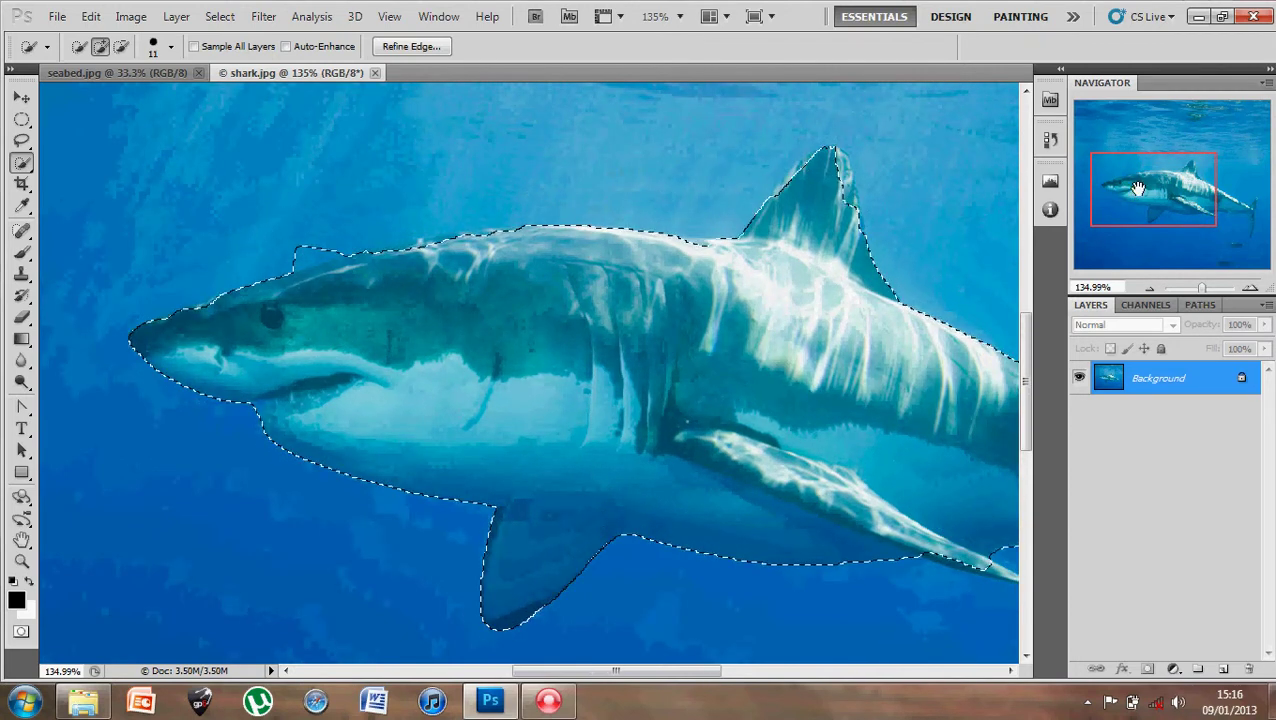
left_click(308, 257)
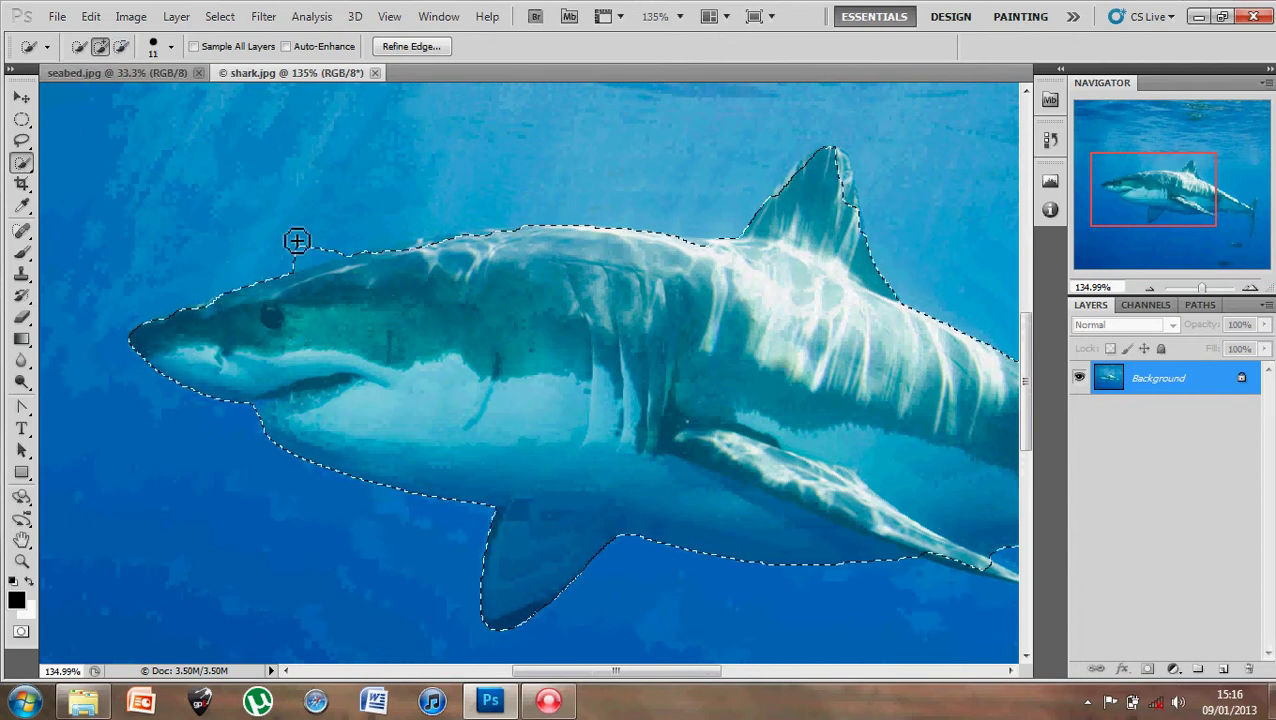
Use the Lasso in subtract mode at 300% zoom to trim excess along the head, back and dorsal fin.
left_click(22, 142)
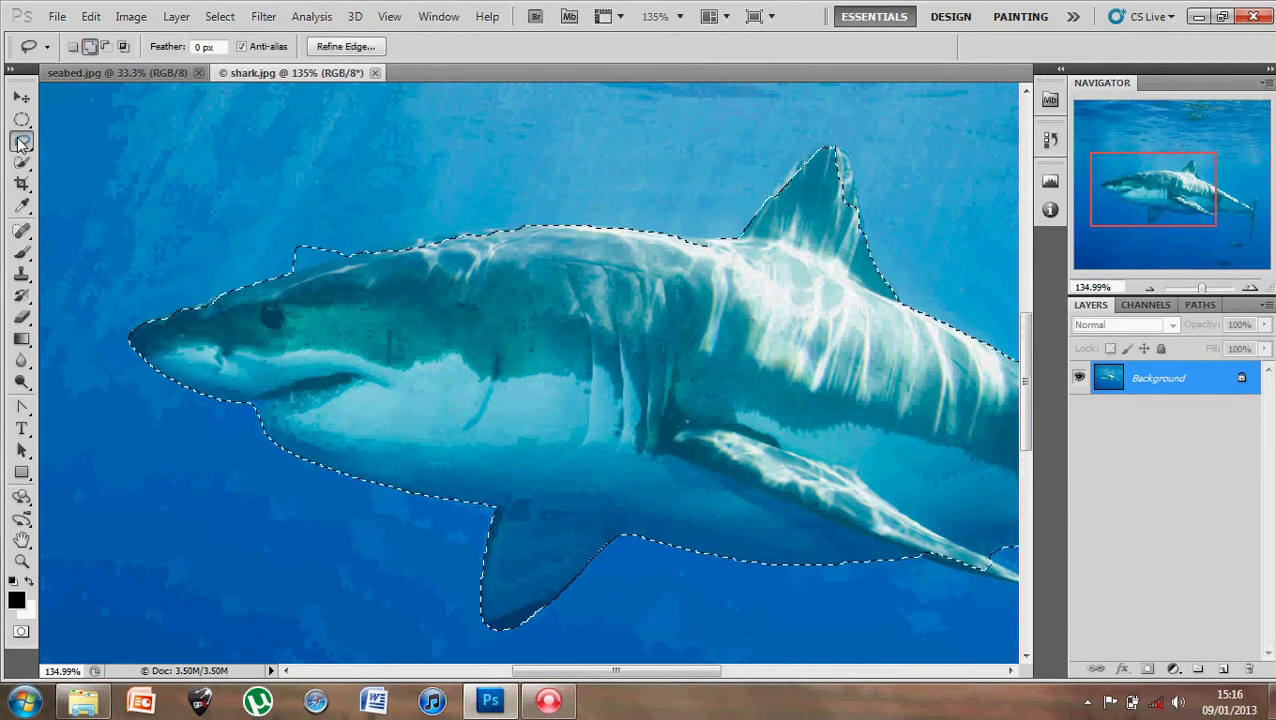
left_click(105, 47)
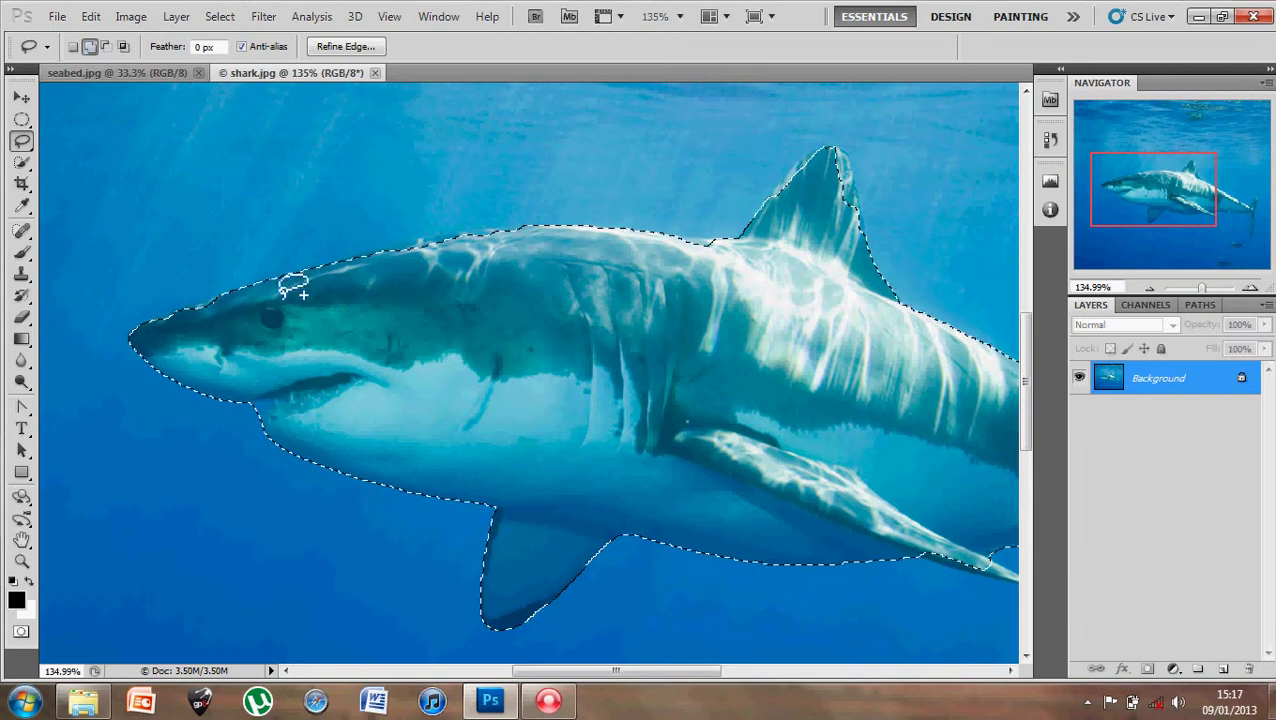
mouse_move(292, 288)
left_mouse_down()
mouse_move(165, 322)
mouse_move(222, 293)
mouse_move(222, 313)
mouse_move(248, 328)
left_mouse_up()
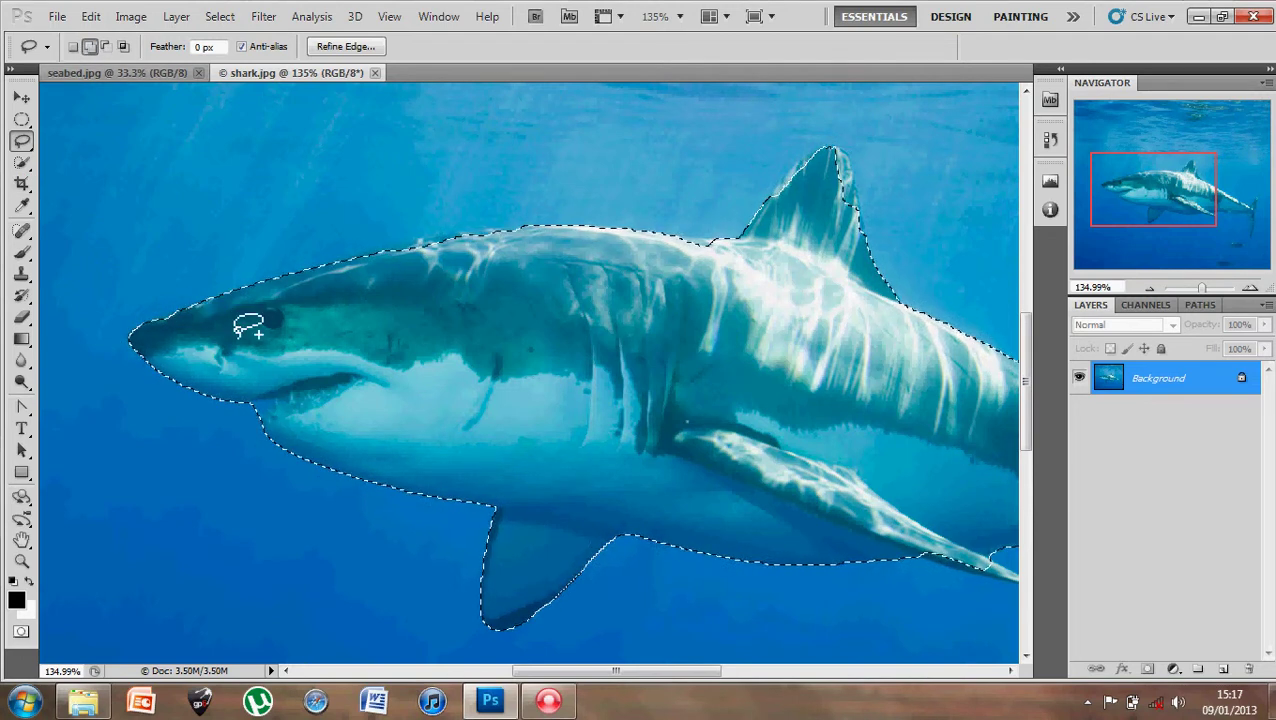
left_click_drag(1201, 288, 1212, 291)
left_click_drag(1156, 190, 1160, 180)
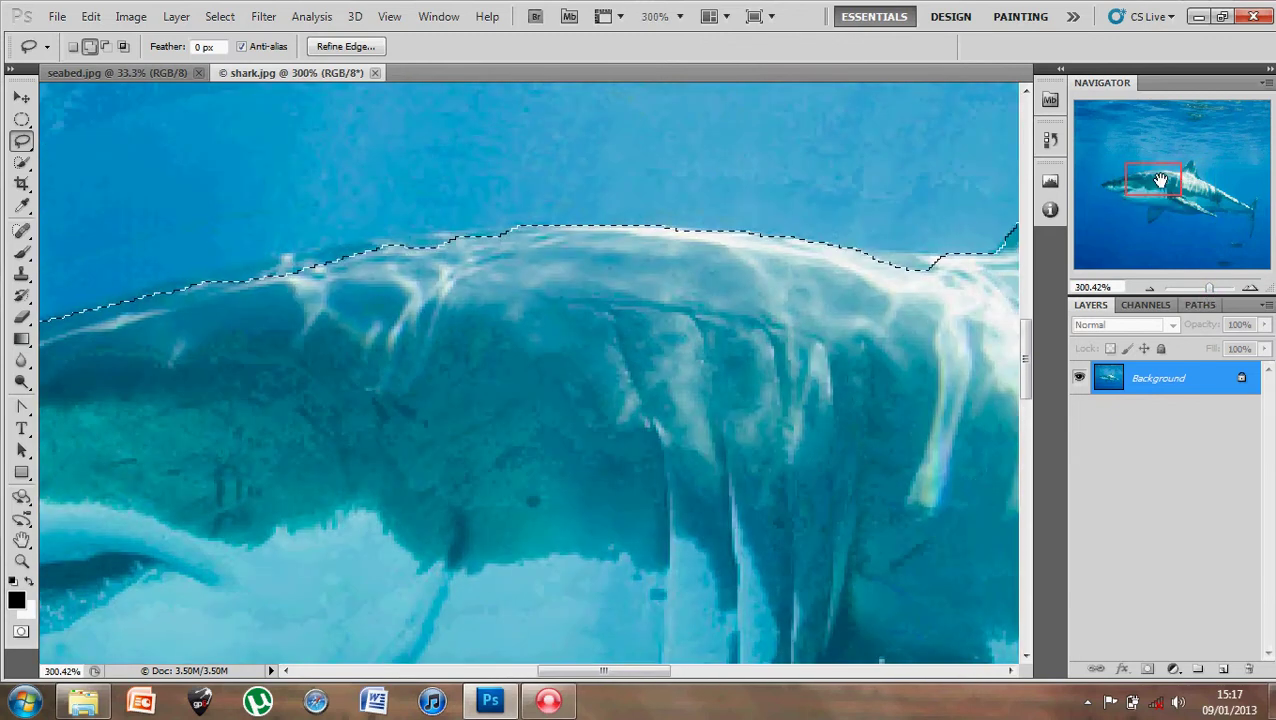
mouse_move(515, 240)
left_mouse_down()
mouse_move(397, 243)
mouse_move(507, 231)
mouse_move(521, 242)
mouse_move(515, 228)
left_mouse_up()
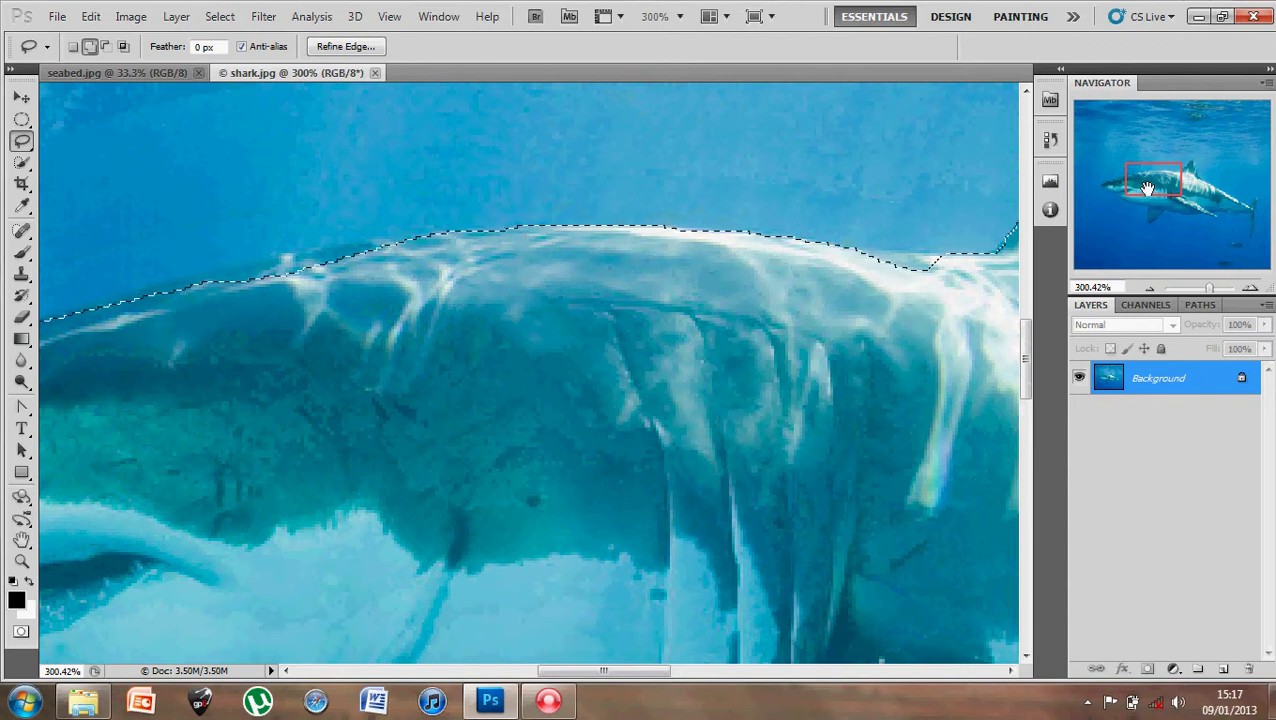
left_click_drag(1147, 188, 1172, 181)
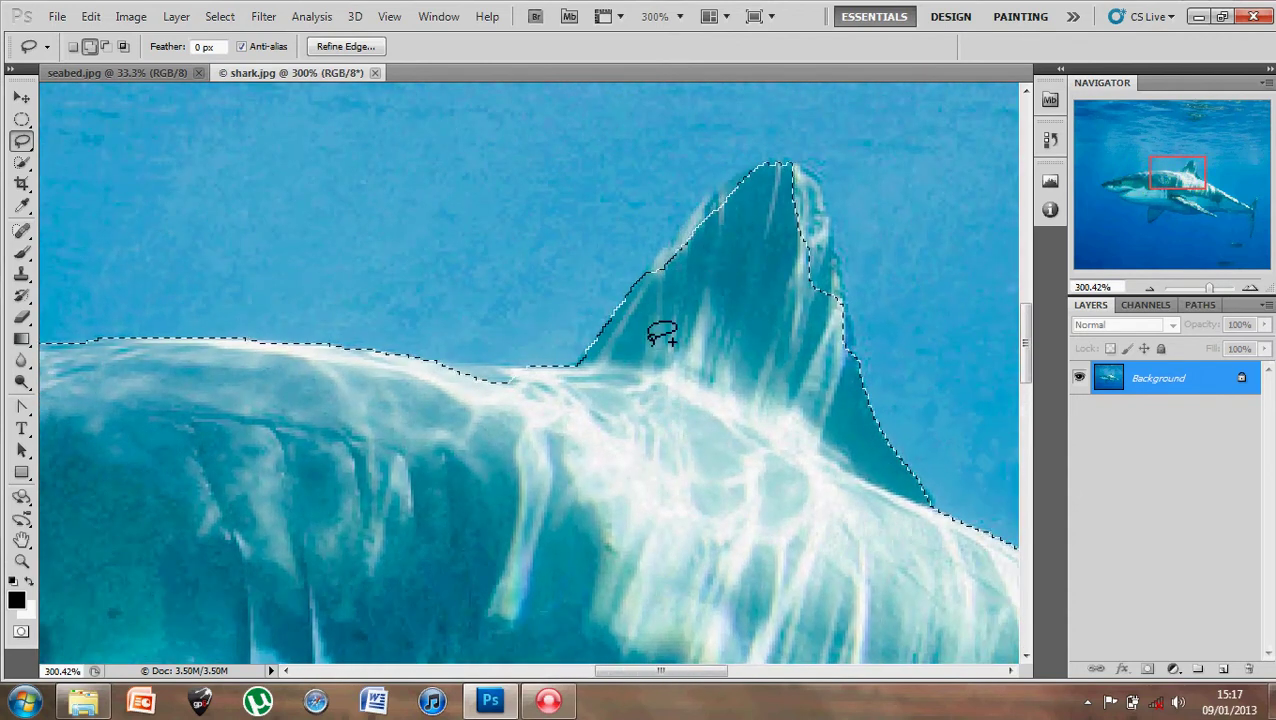
mouse_move(538, 388)
left_mouse_down()
mouse_move(464, 390)
mouse_move(433, 364)
mouse_move(538, 370)
mouse_move(545, 390)
left_mouse_up()
mouse_move(1182, 176)
left_mouse_down()
mouse_move(1200, 210)
mouse_move(1216, 209)
left_mouse_up()
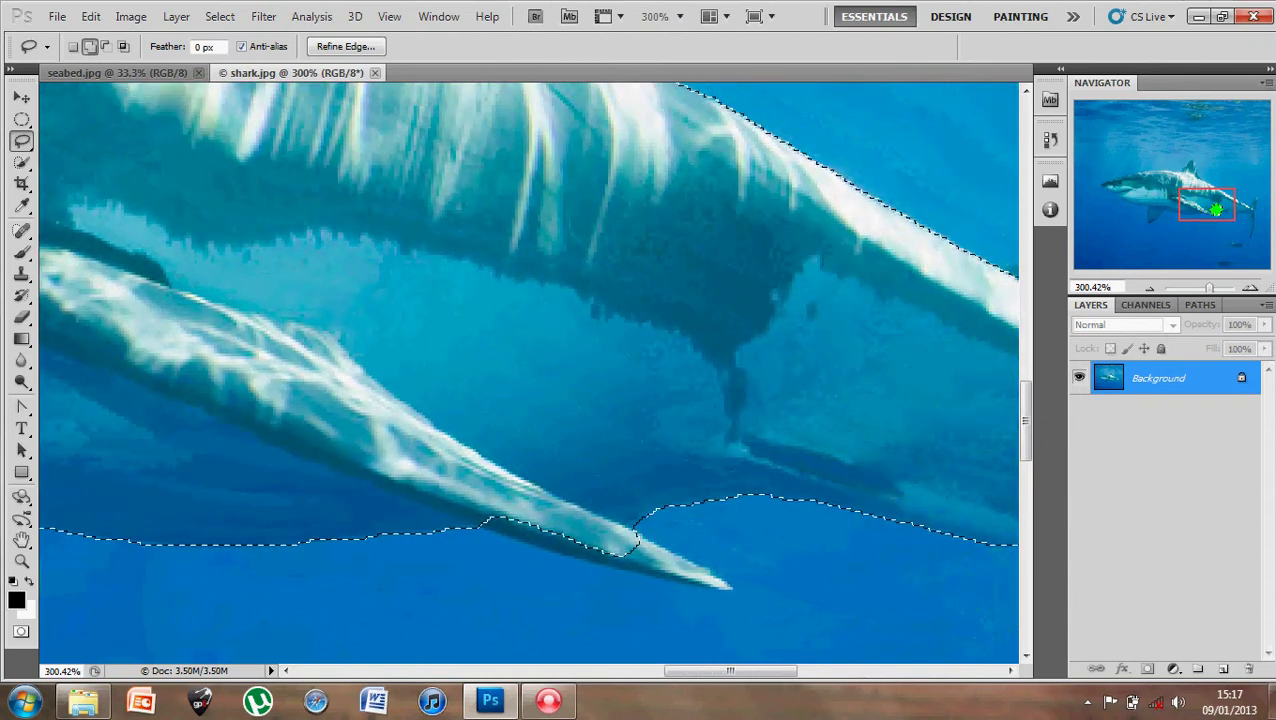
left_click(548, 700)
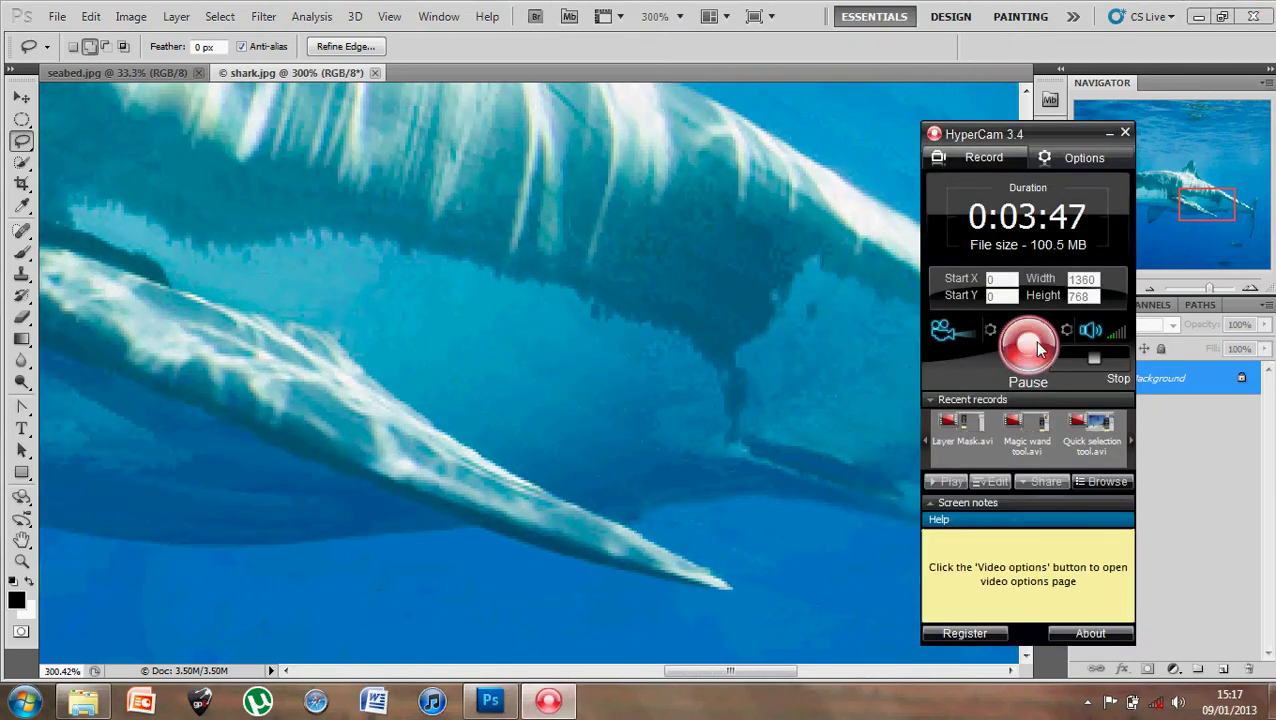
Copy the selected shark and paste it into seabed.jpg as Layer 1.
left_click(1029, 344)
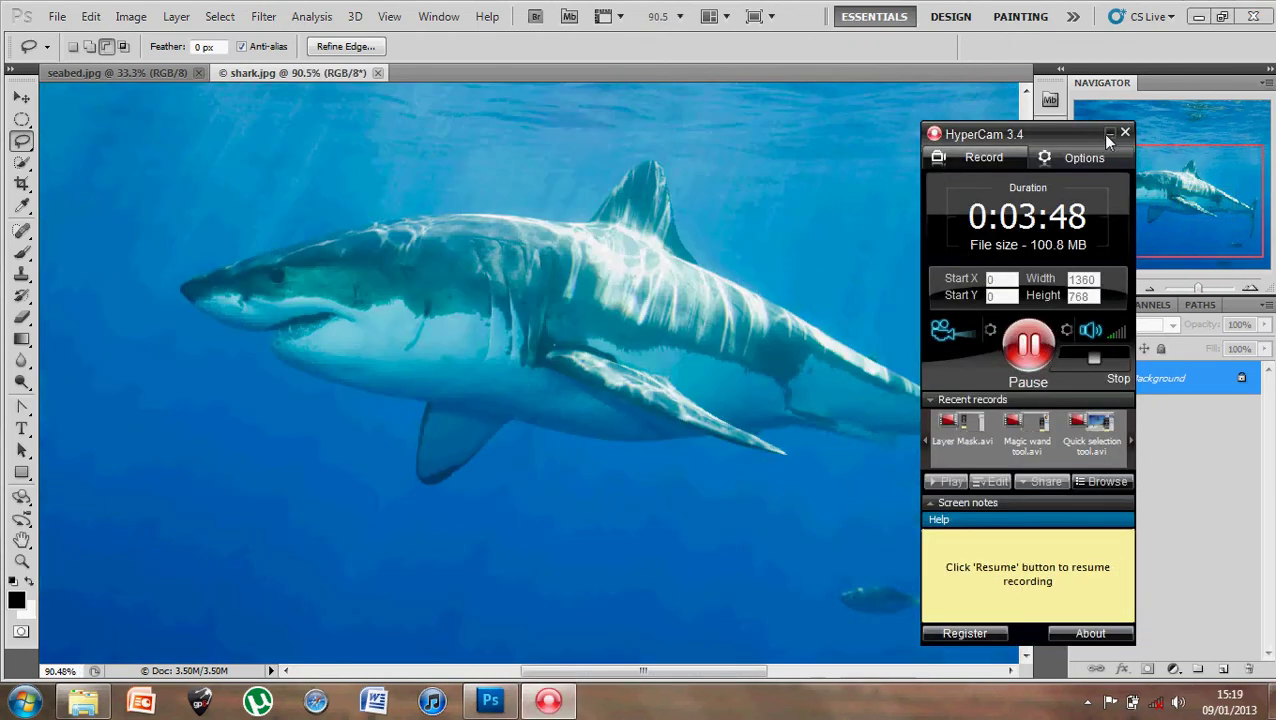
left_click(1106, 133)
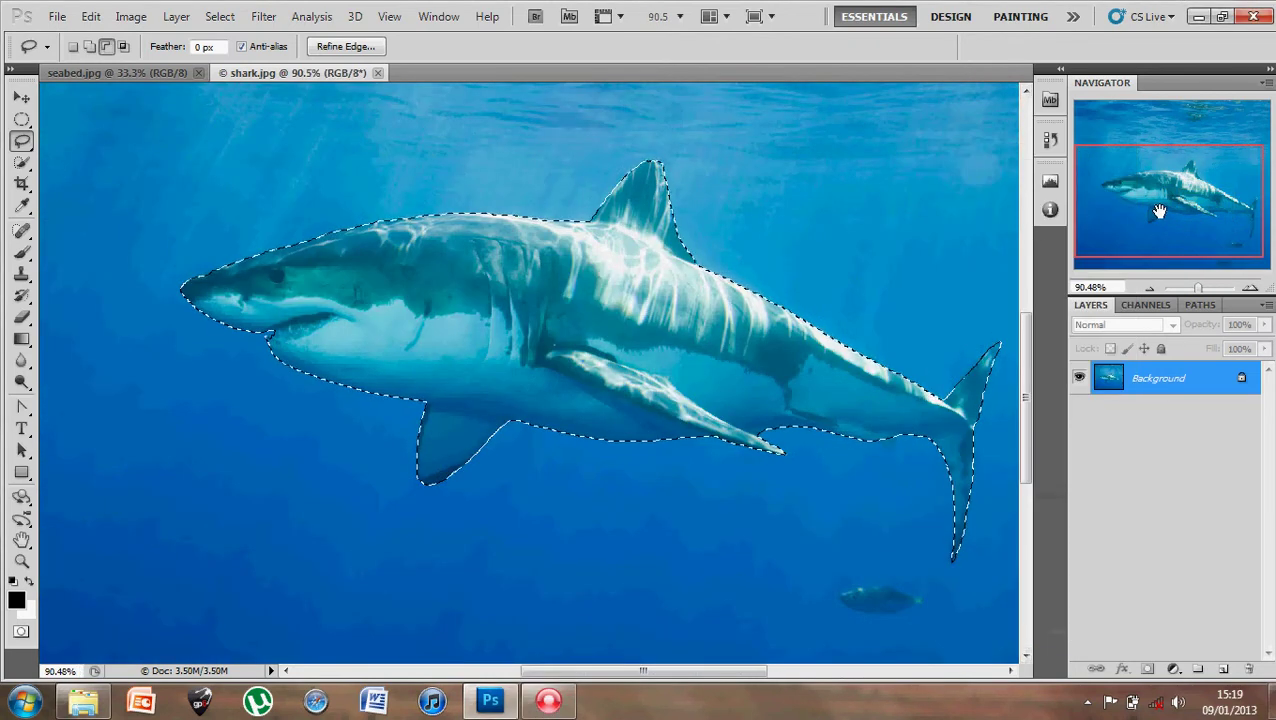
left_click_drag(1158, 210, 1167, 209)
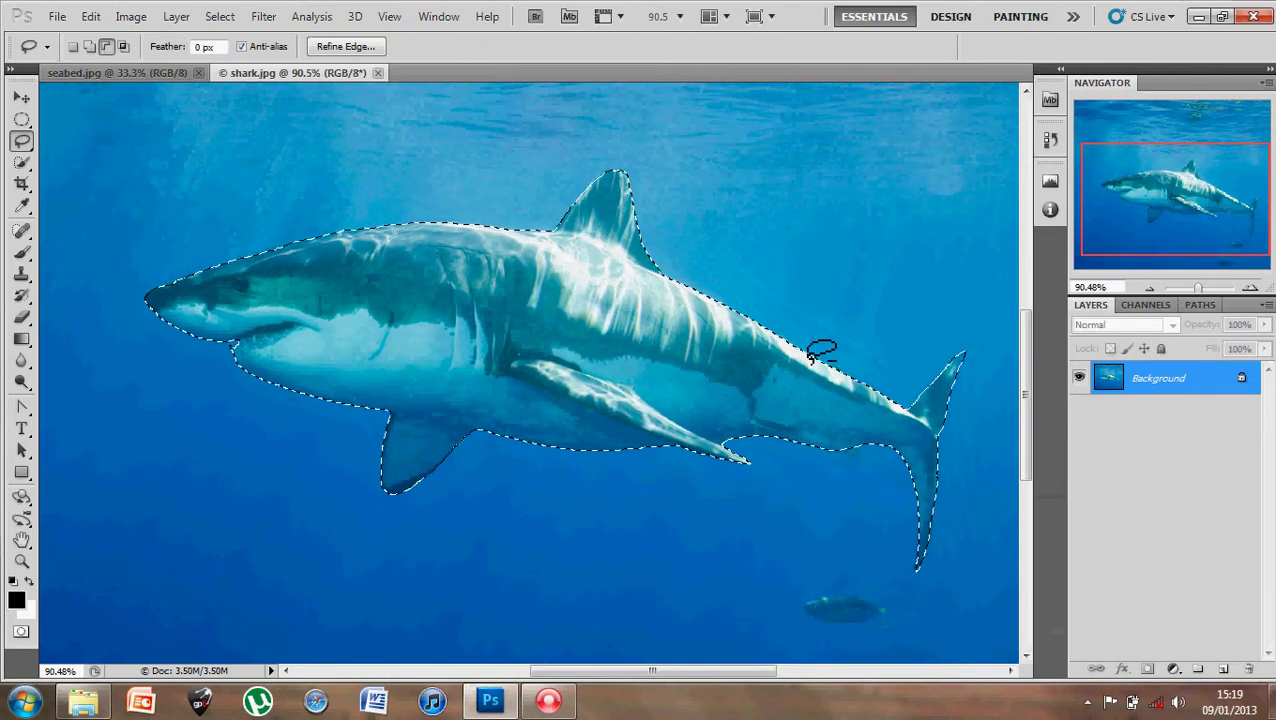
left_click(90, 17)
left_click(145, 126)
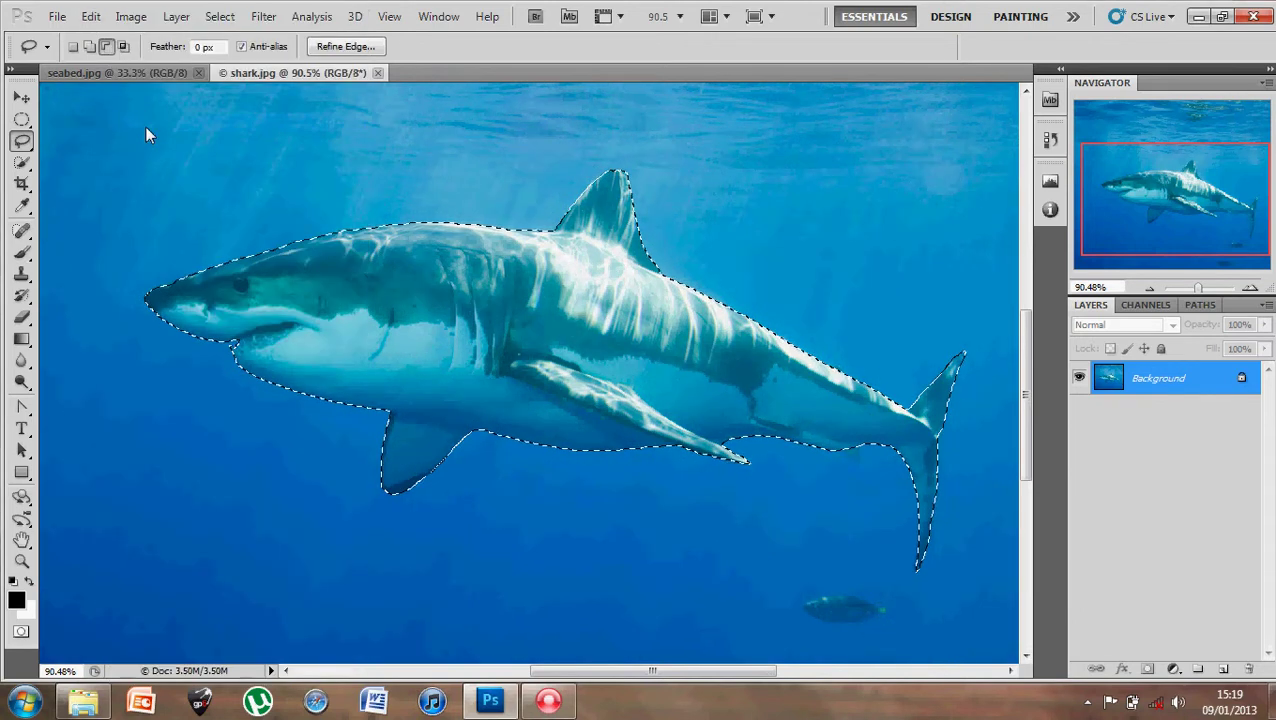
left_click(138, 70)
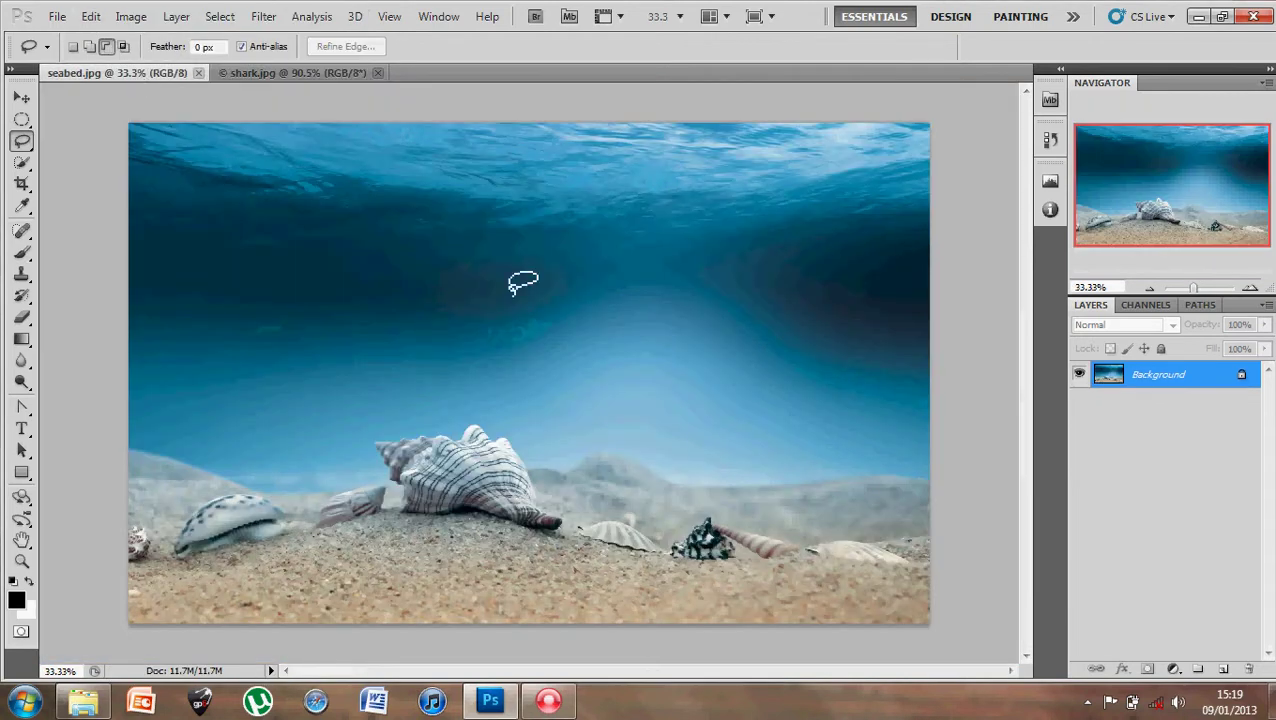
left_click(90, 17)
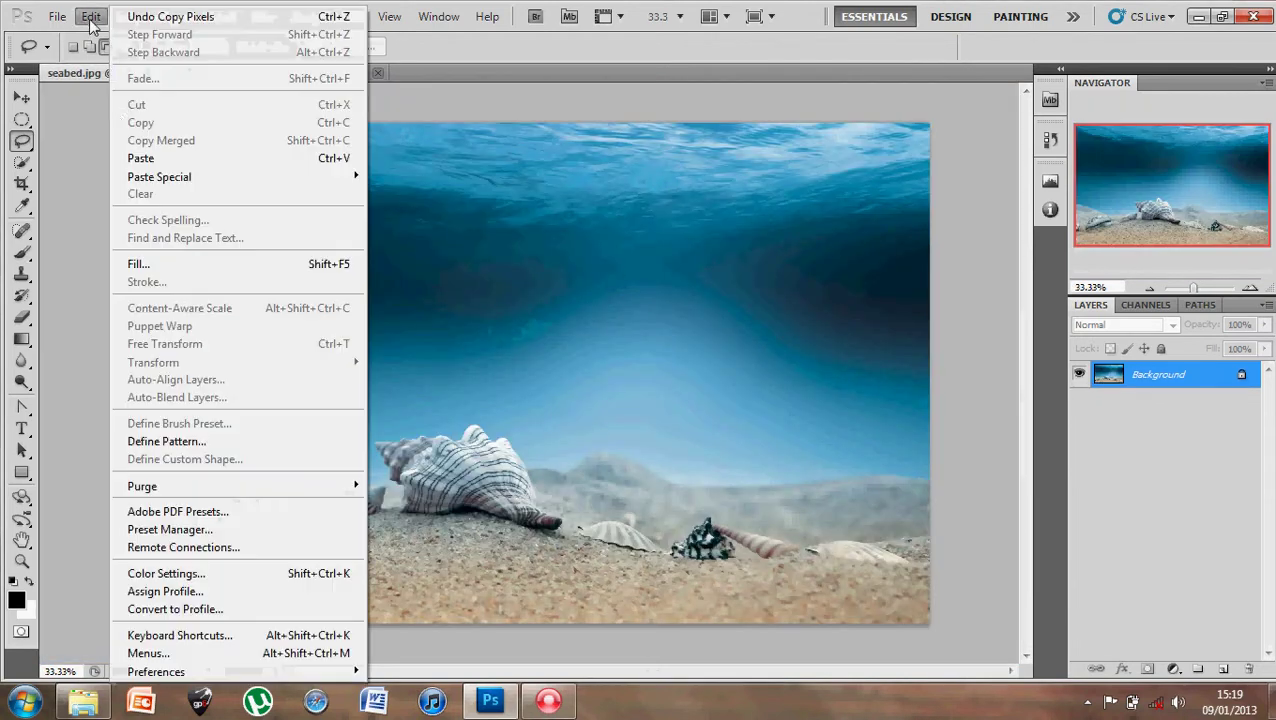
left_click(129, 157)
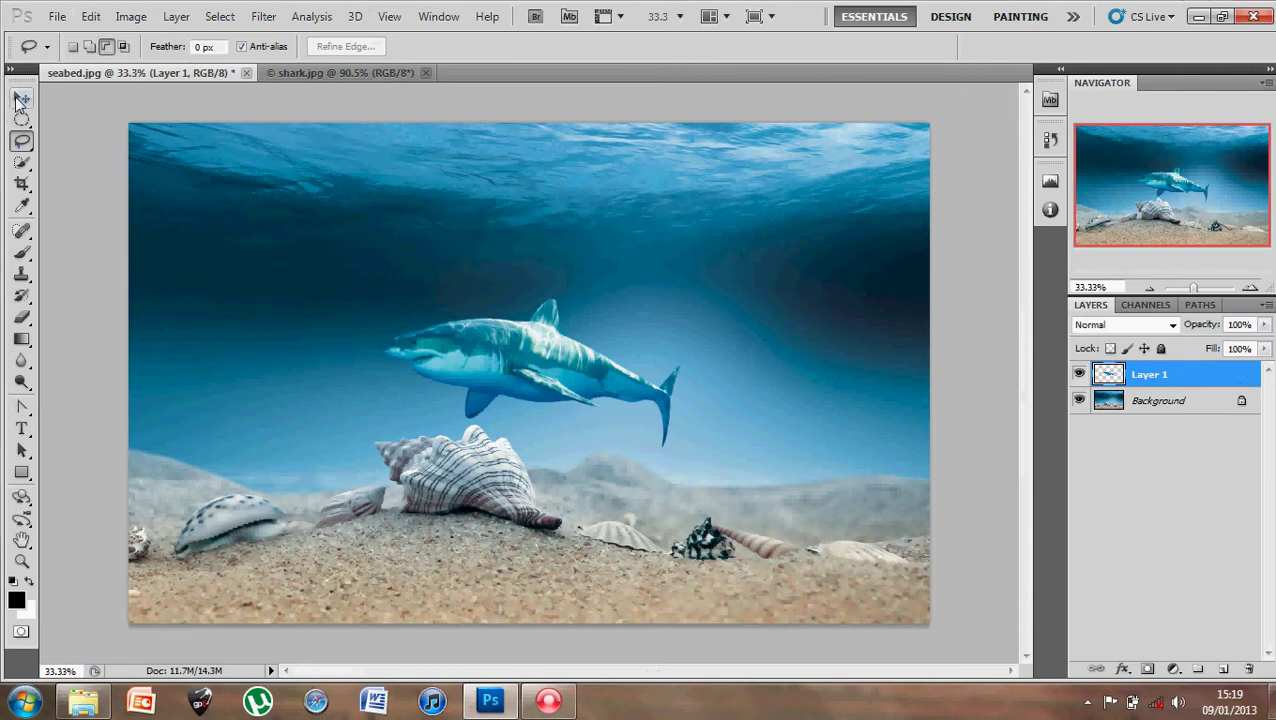
Move the shark up and left, then rename Layer 1 to 'shark'.
left_click(21, 98)
left_click_drag(538, 388, 357, 364)
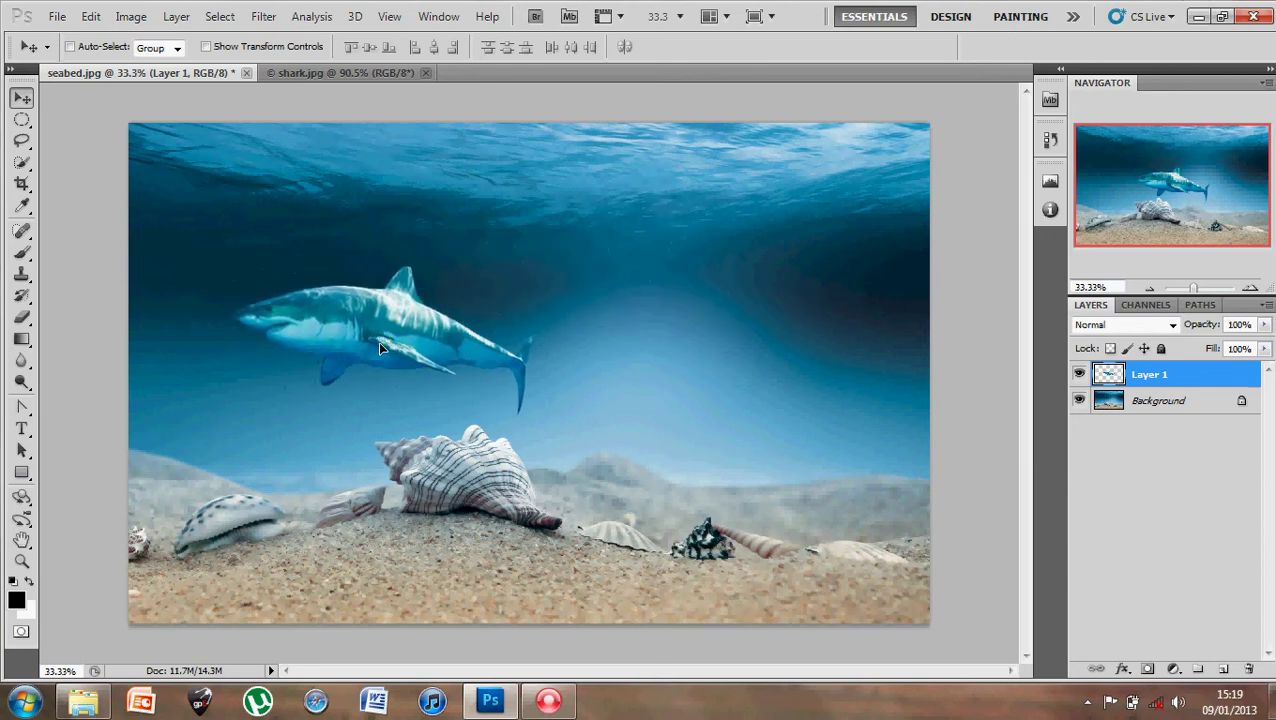
double_click(1148, 377)
type("shark")
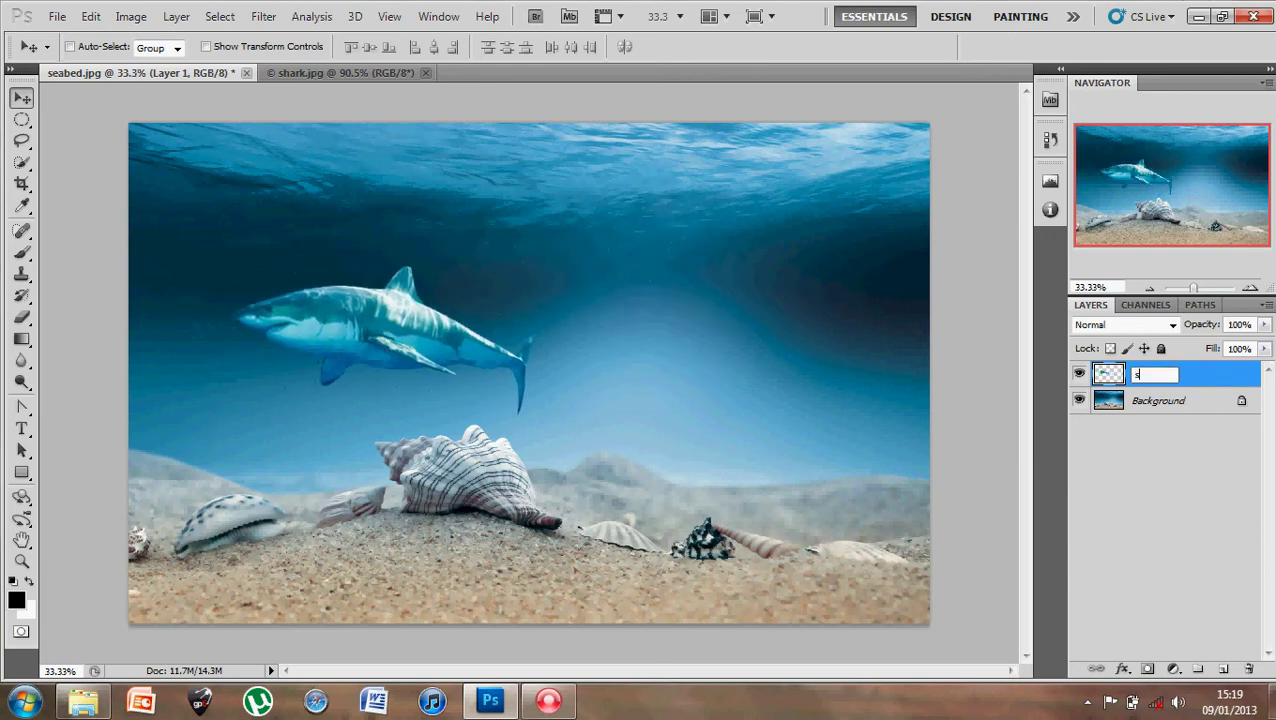
left_click(1203, 400)
left_click(1199, 379)
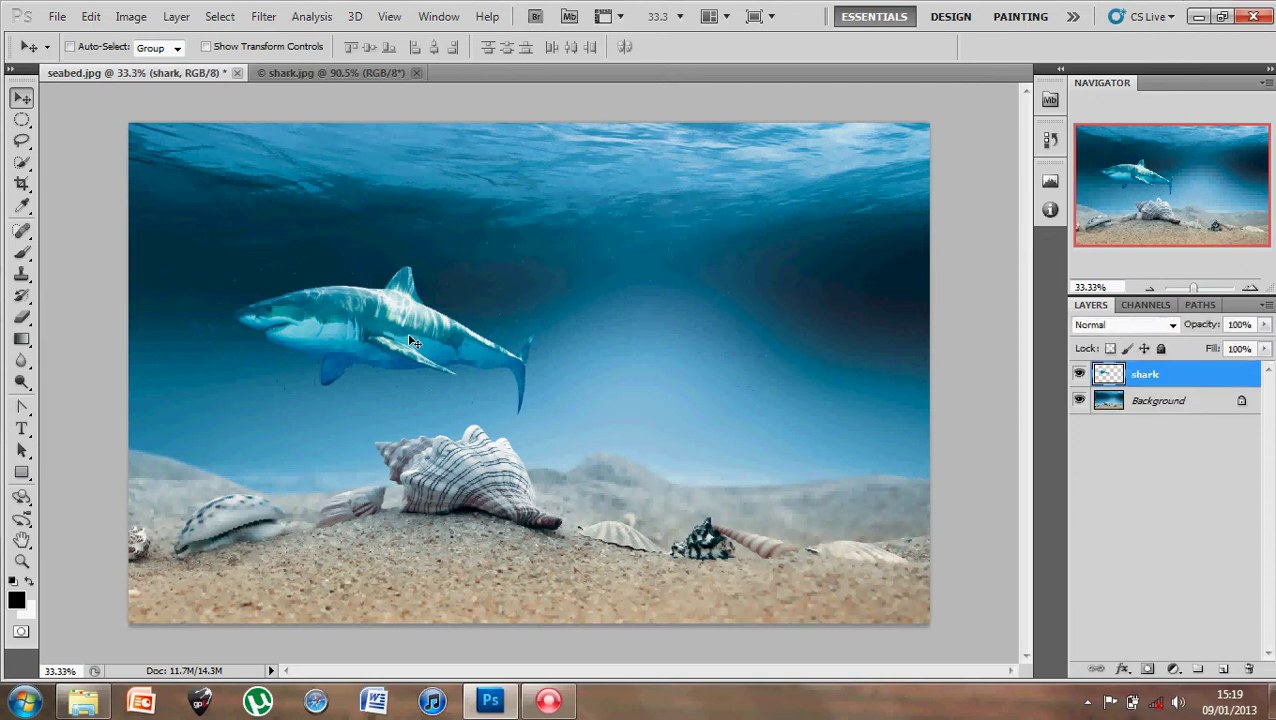
mouse_move(411, 341)
left_mouse_down()
mouse_move(471, 334)
mouse_move(427, 333)
left_mouse_up()
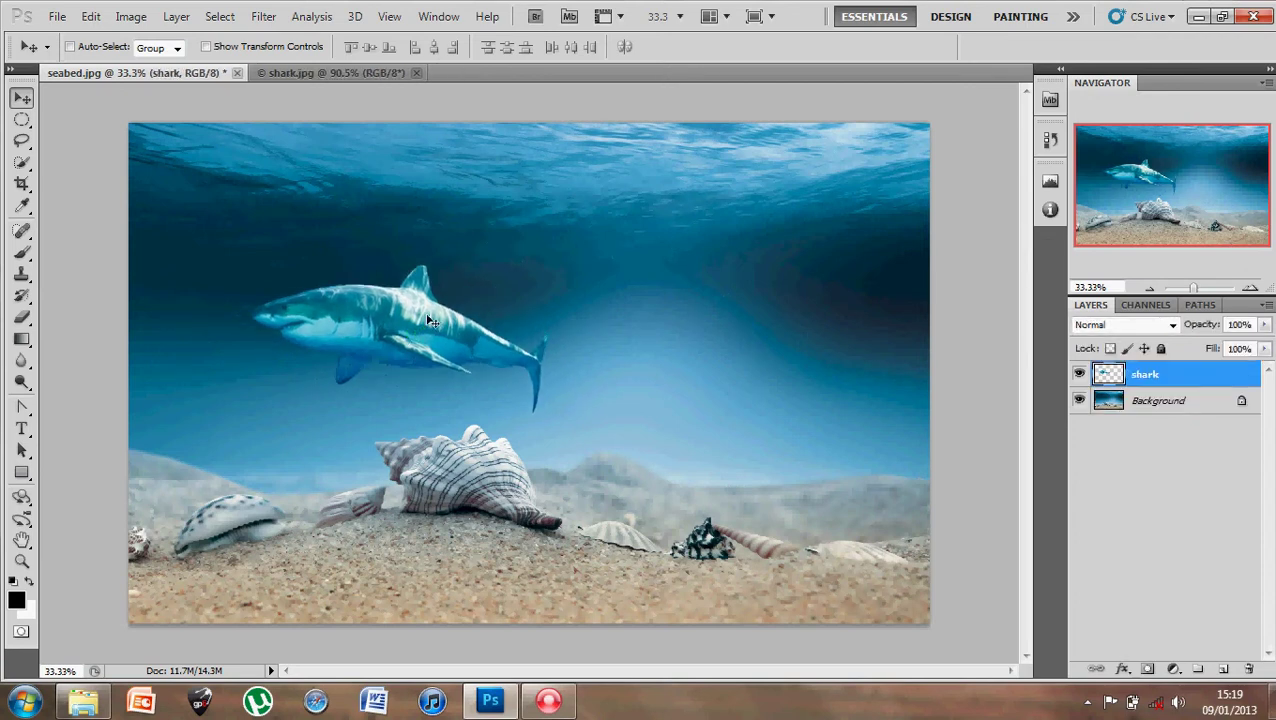
Scale the shark down proportionally to about 84% with Edit > Transform > Scale.
left_click(95, 18)
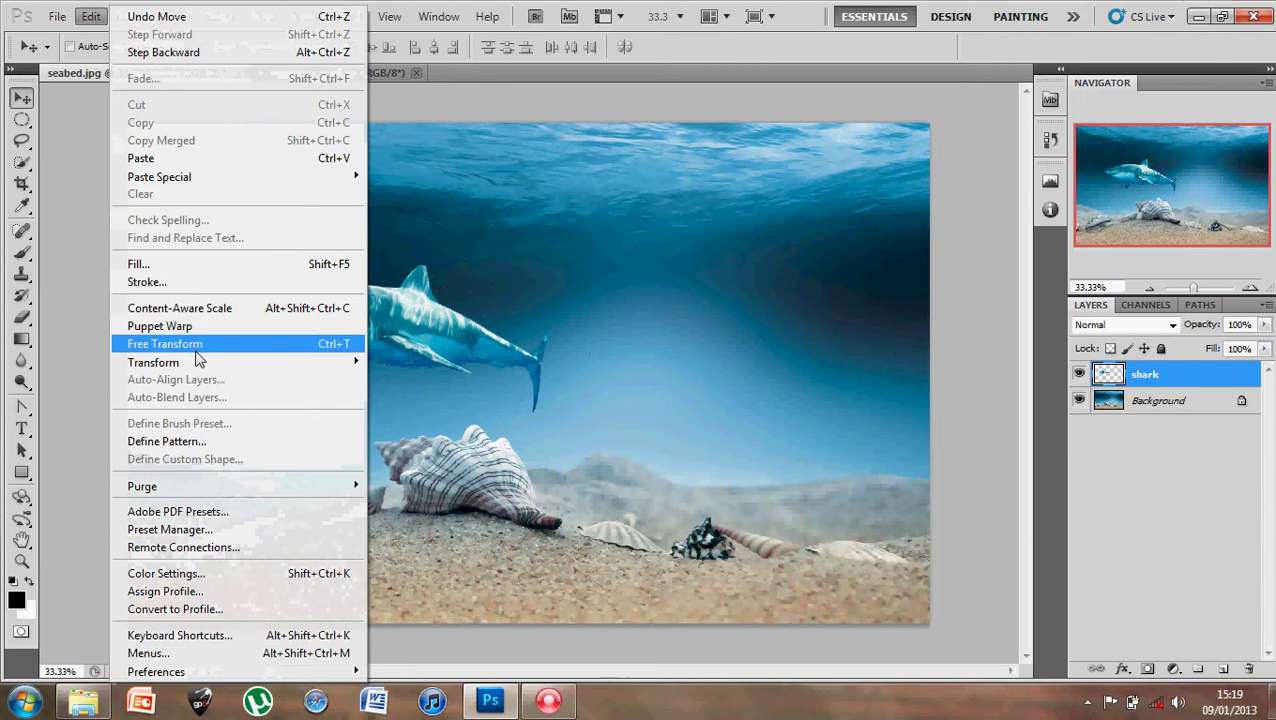
mouse_move(226, 360)
left_click(374, 386)
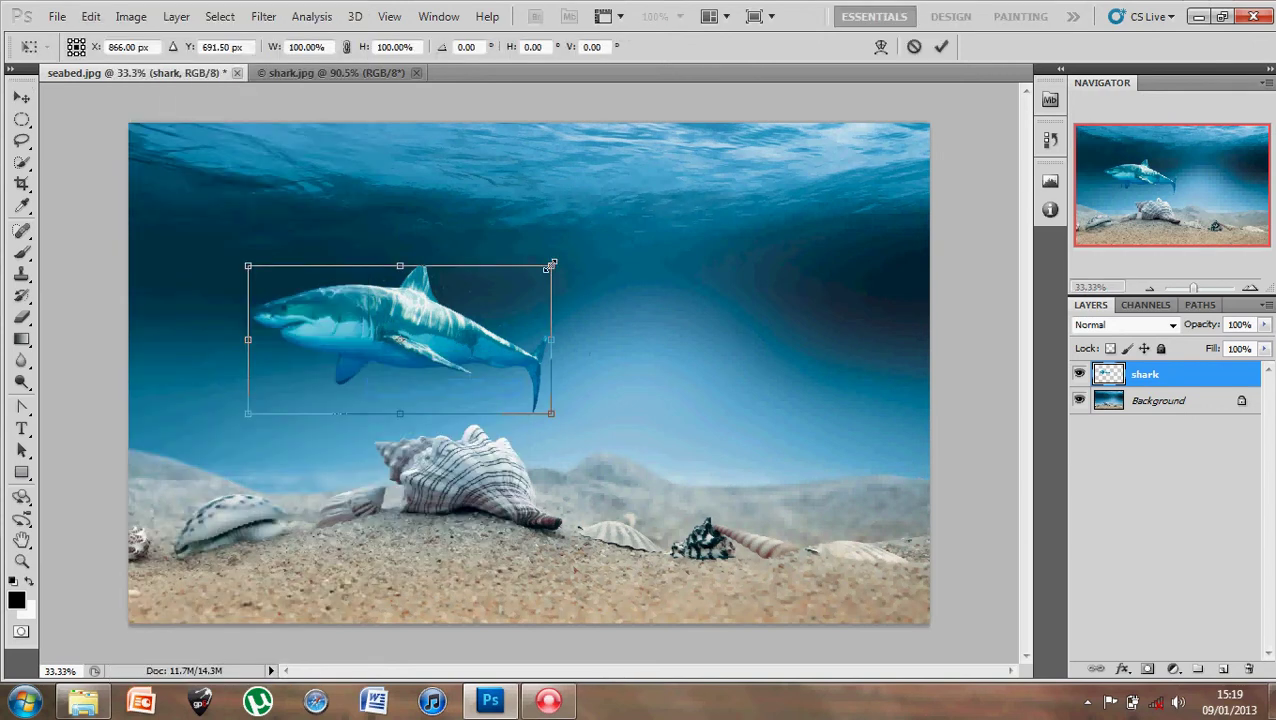
left_click_drag(551, 266, 505, 291)
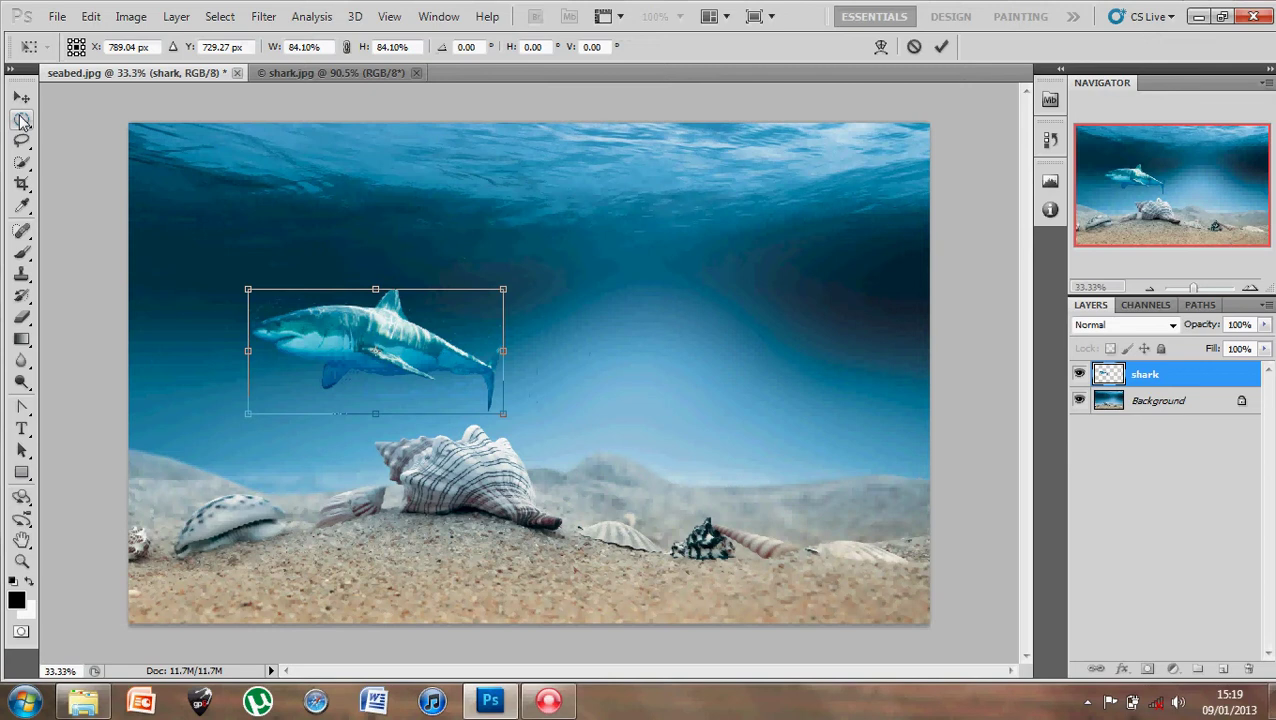
Apply the 84% scaling and duplicate the shark layer as 'shark 2'.
left_click(22, 120)
left_click(565, 278)
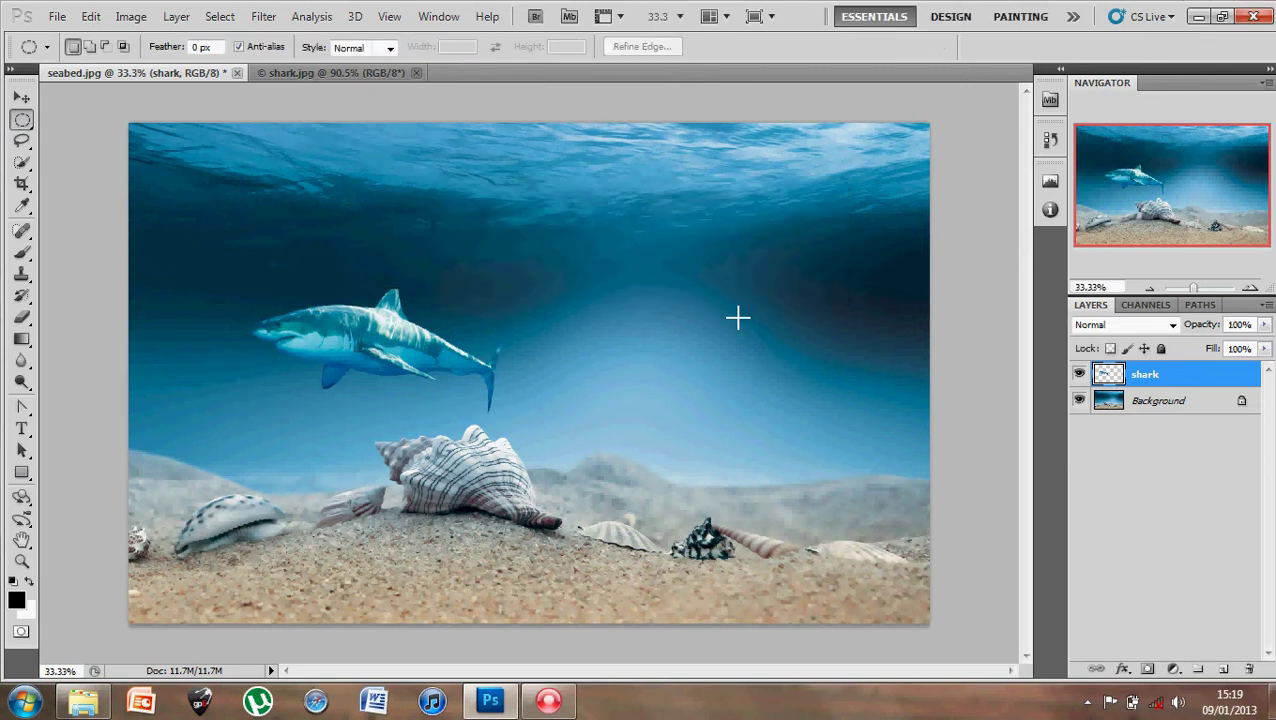
right_click(1176, 375)
left_click(1131, 310)
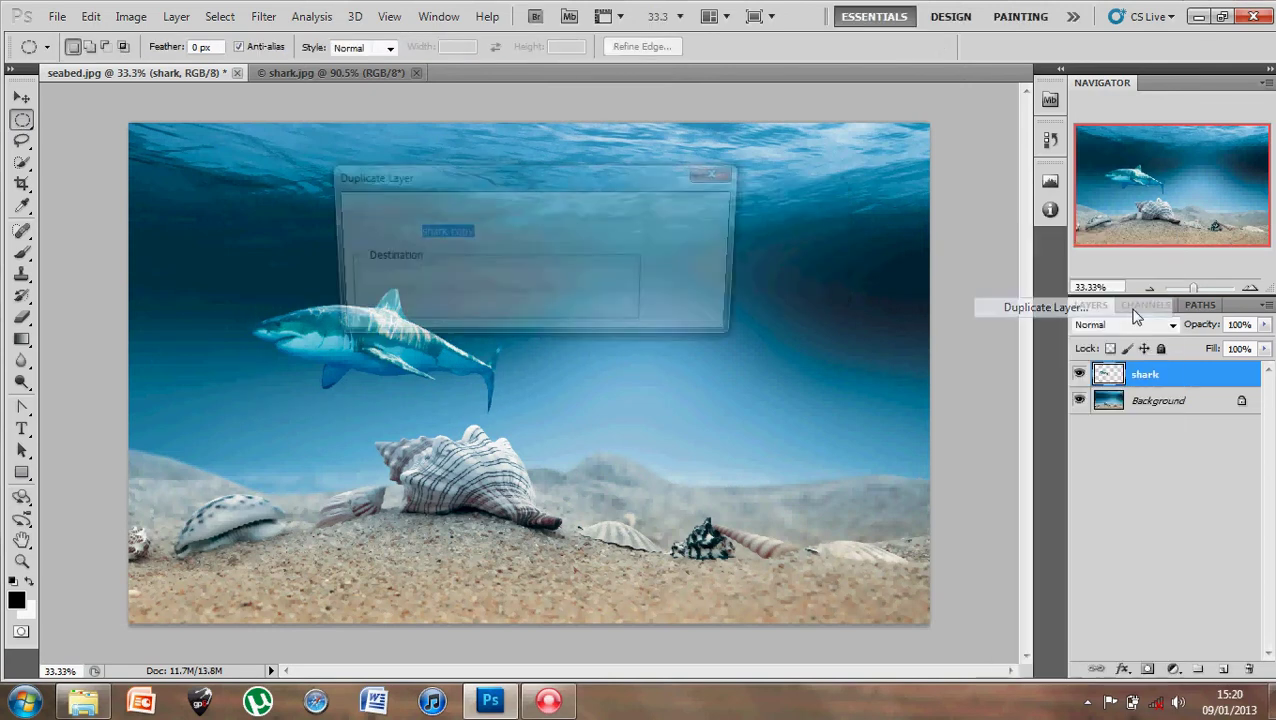
left_click_drag(502, 186, 656, 184)
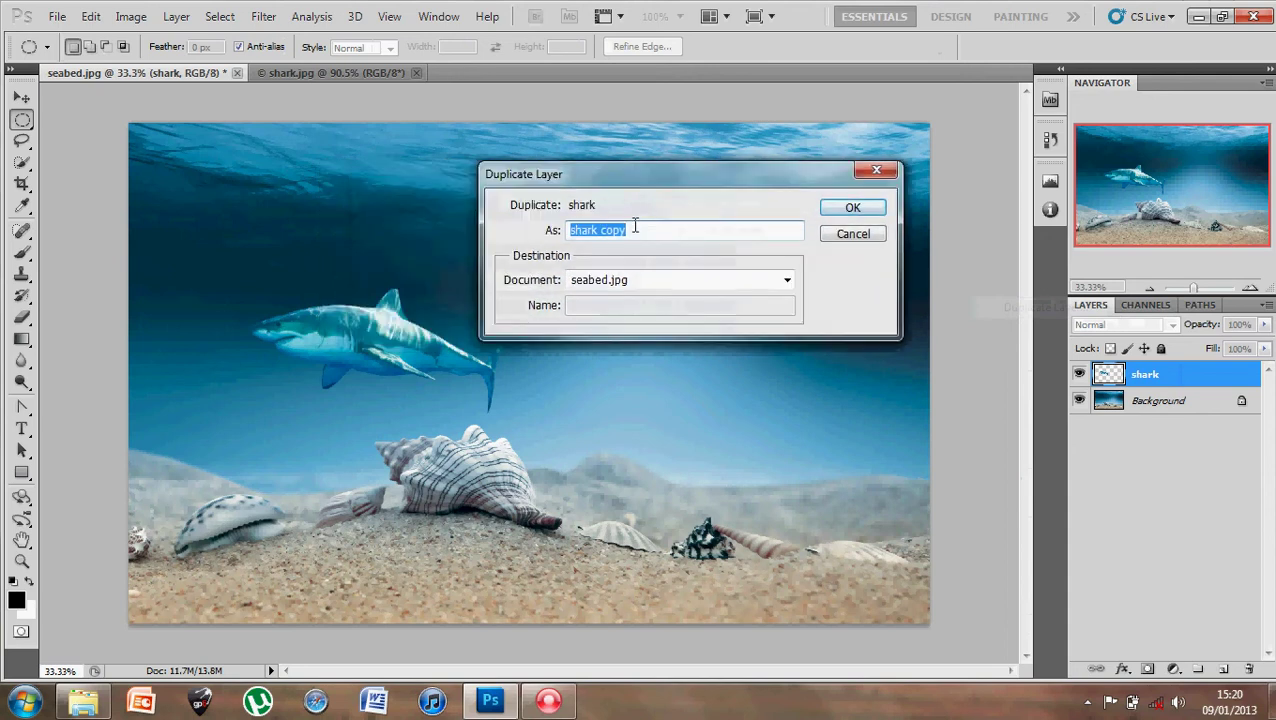
left_click_drag(634, 227, 606, 229)
type("2")
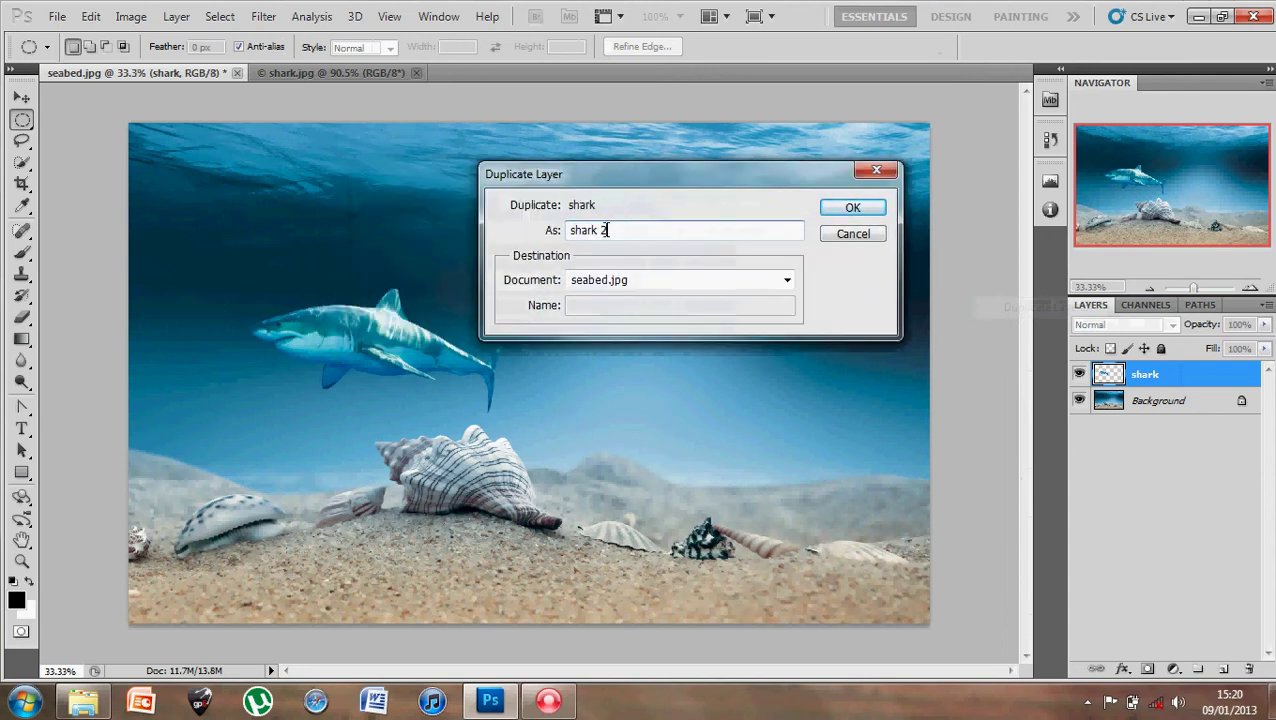
left_click(852, 210)
Drag the 'shark 2' copy to the right side, then reselect the original shark layer.
left_click(21, 97)
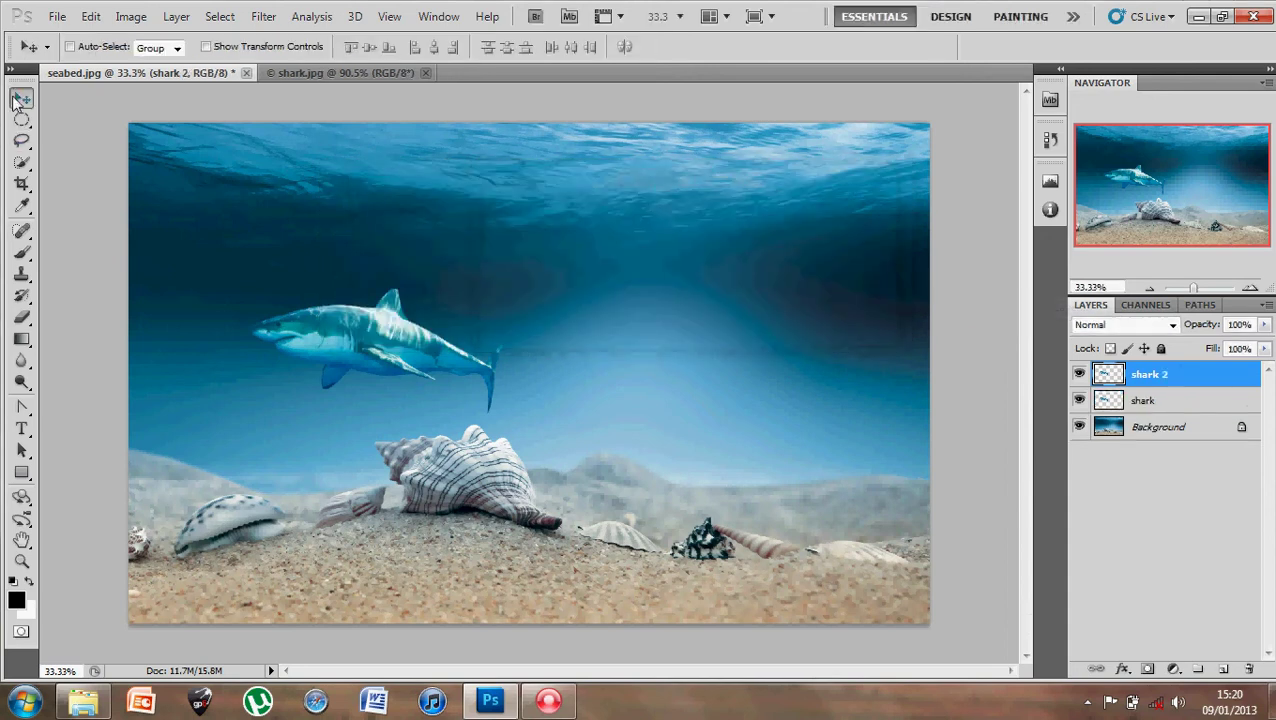
left_click_drag(399, 371, 699, 365)
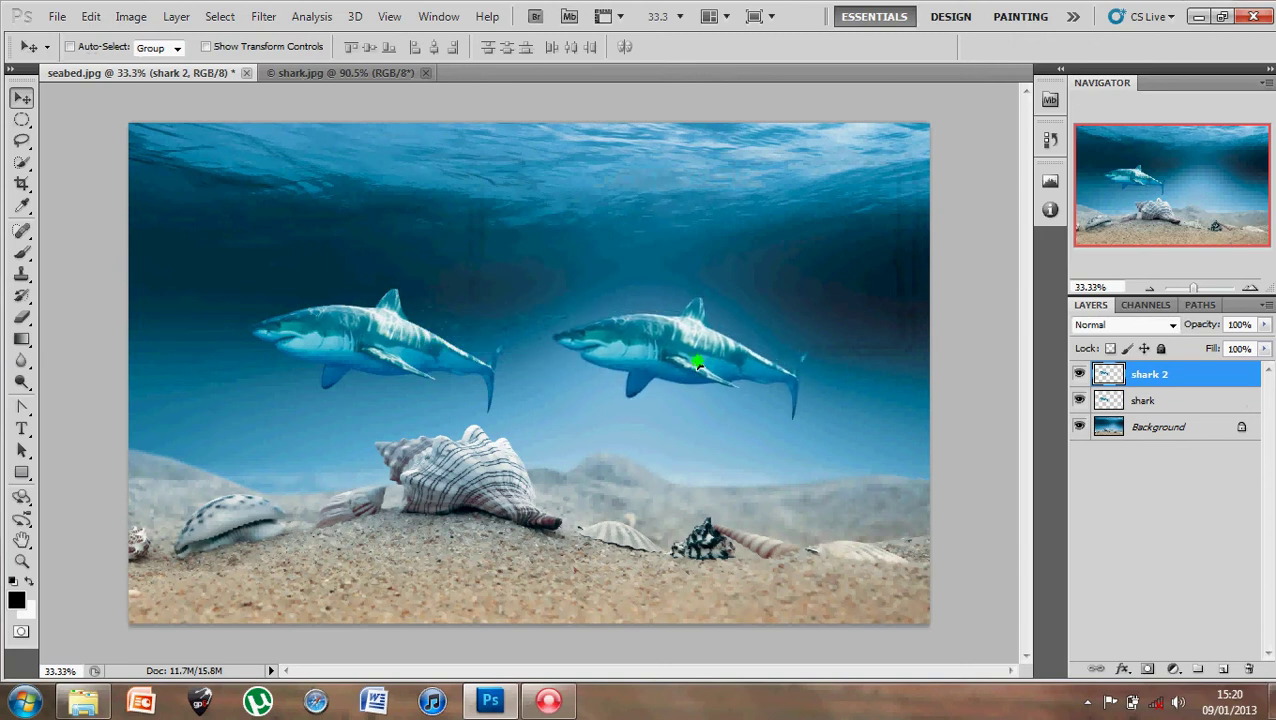
left_click(1179, 406)
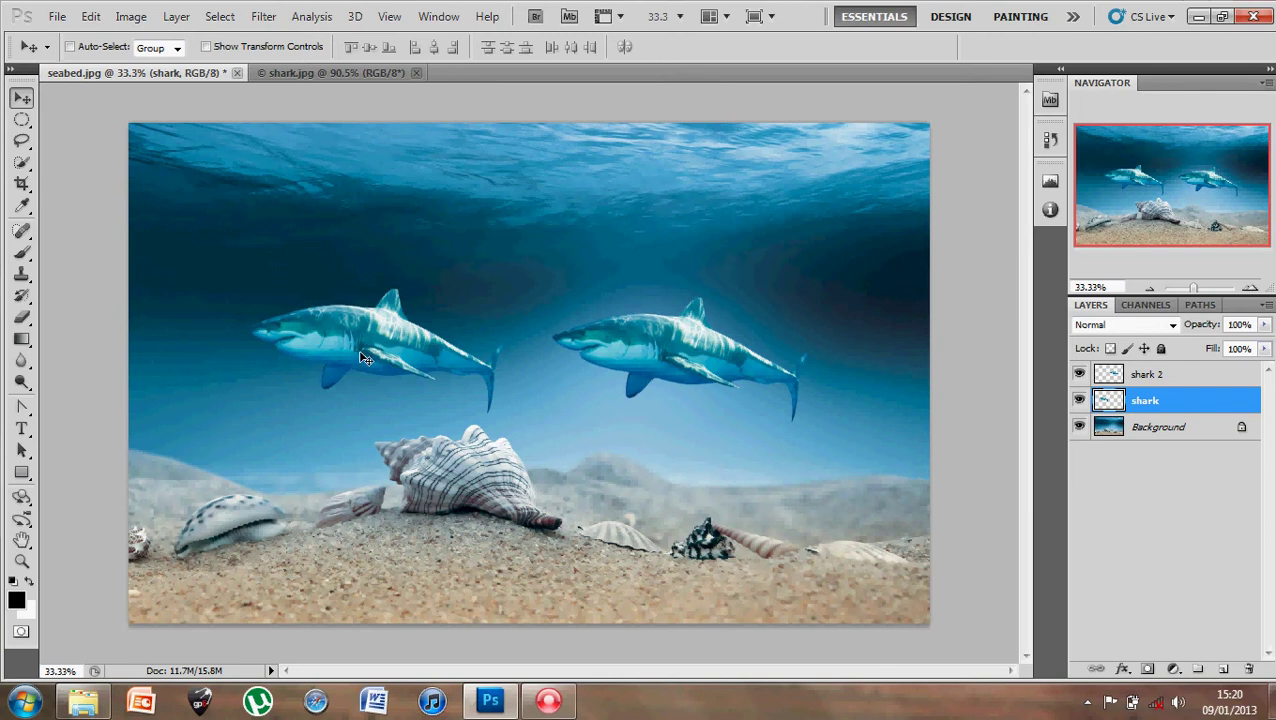
Flip the left shark horizontally and move it closer to the right one.
left_click(90, 16)
mouse_move(199, 362)
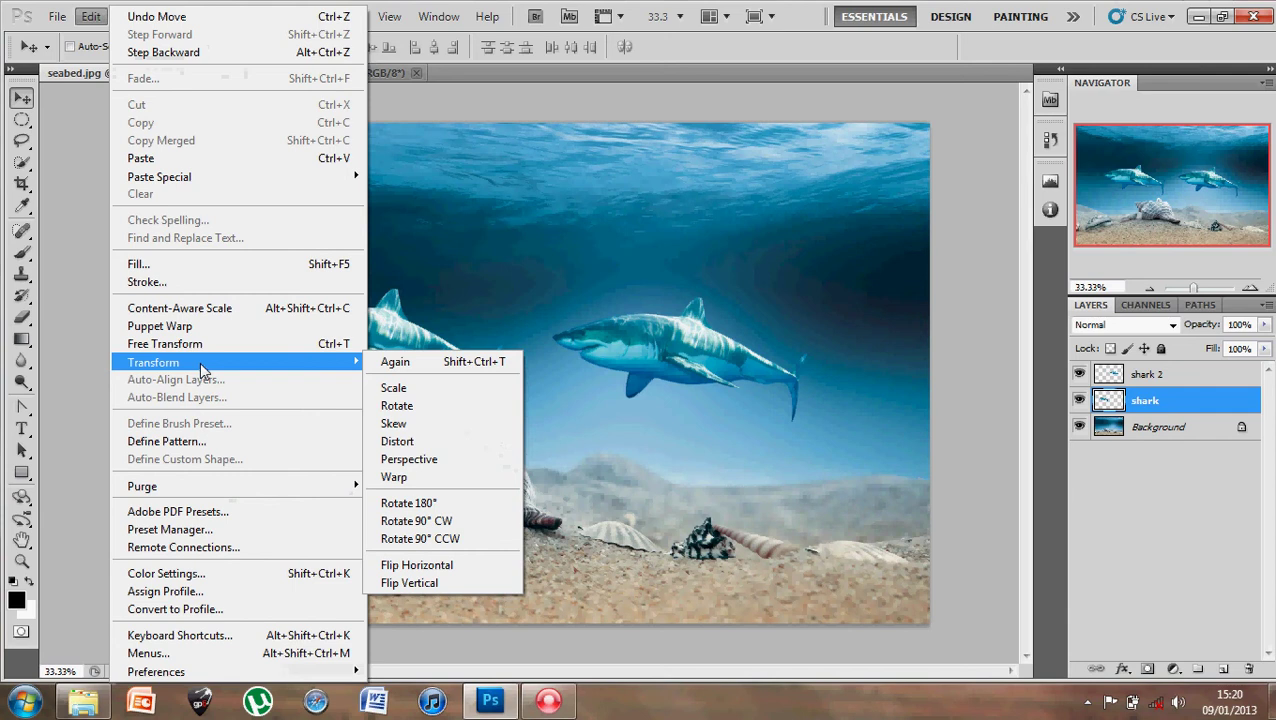
left_click(460, 565)
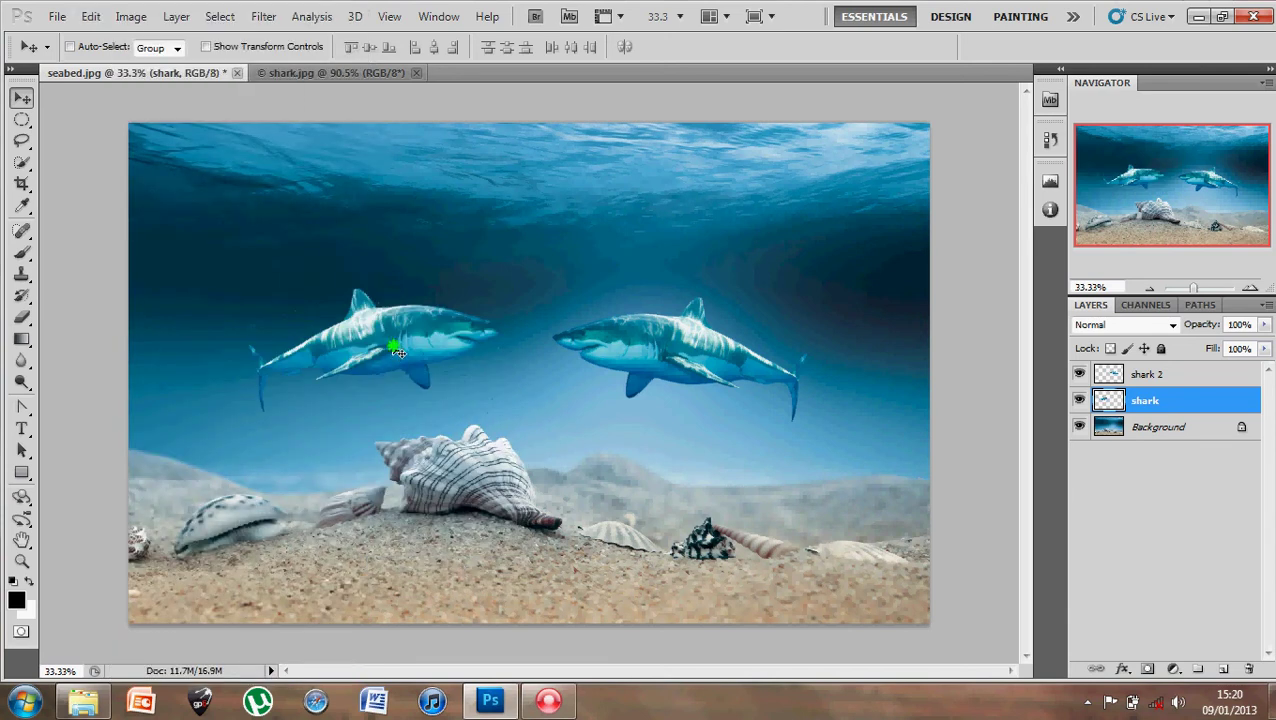
mouse_move(386, 350)
left_mouse_down()
mouse_move(421, 356)
mouse_move(366, 355)
left_mouse_up()
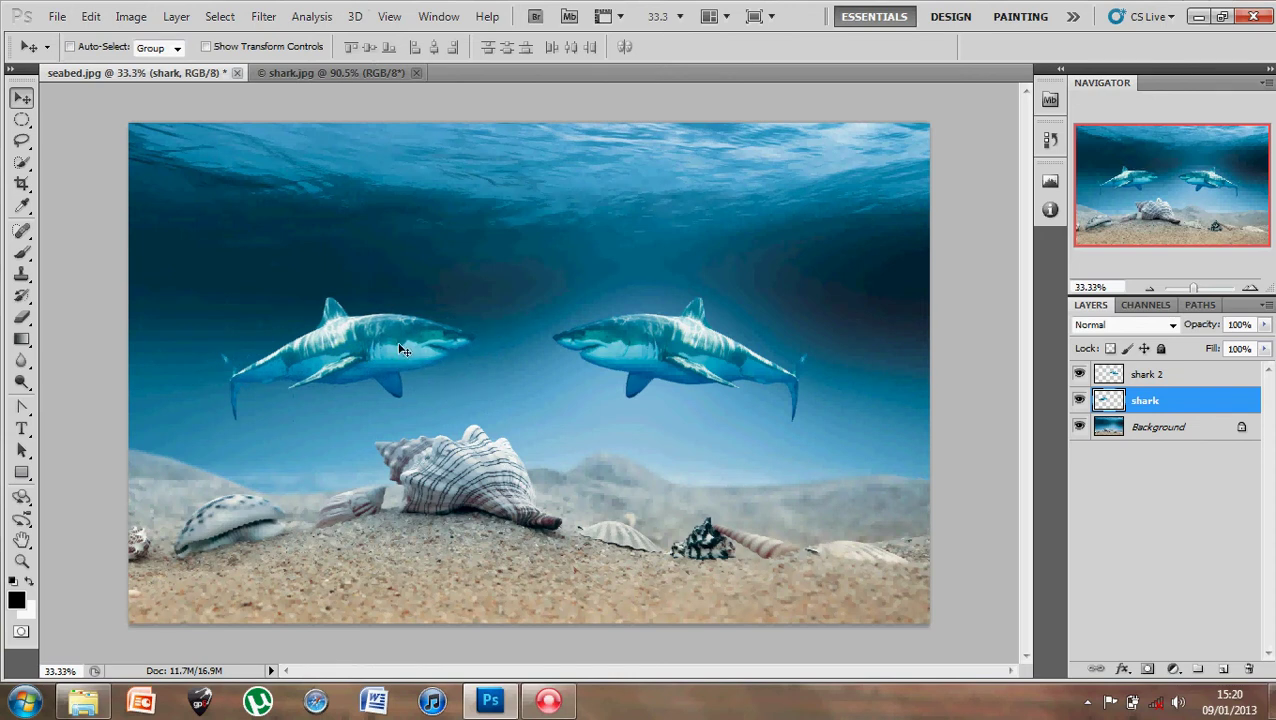
Scale the left shark down to about 75% and apply the transform.
left_click(89, 17)
mouse_move(240, 368)
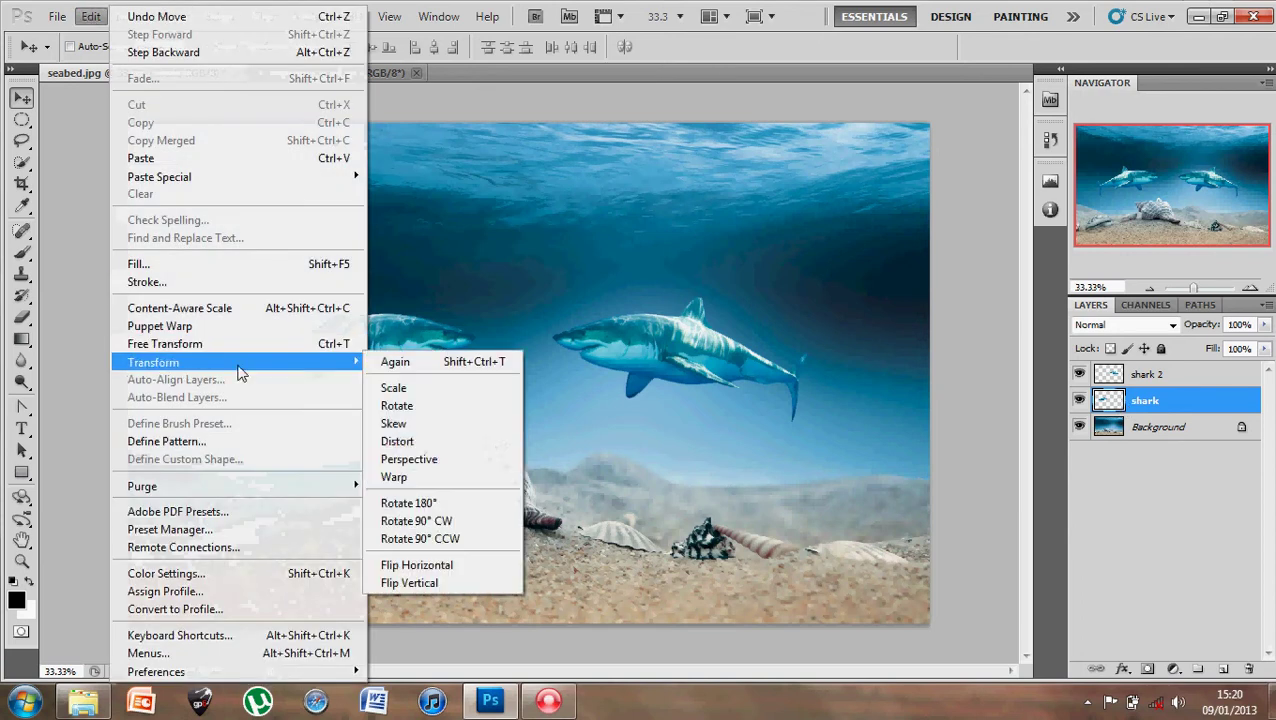
left_click(414, 390)
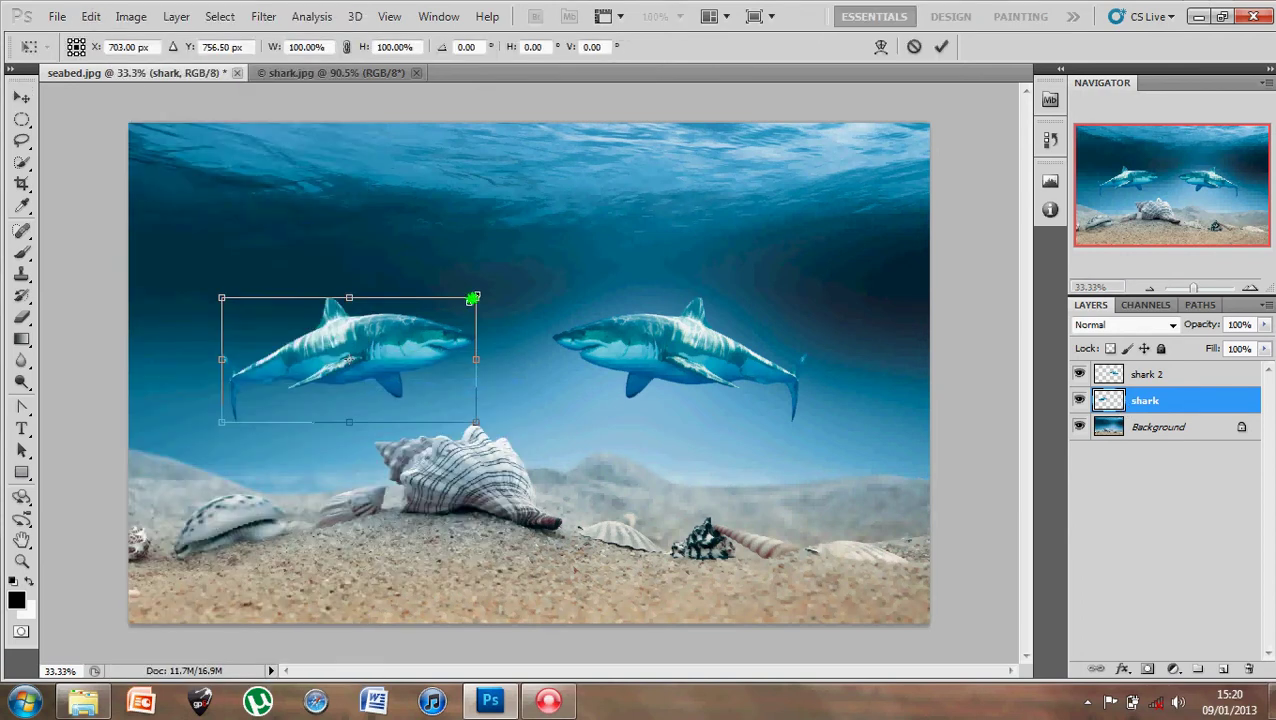
left_click_drag(474, 298, 391, 373)
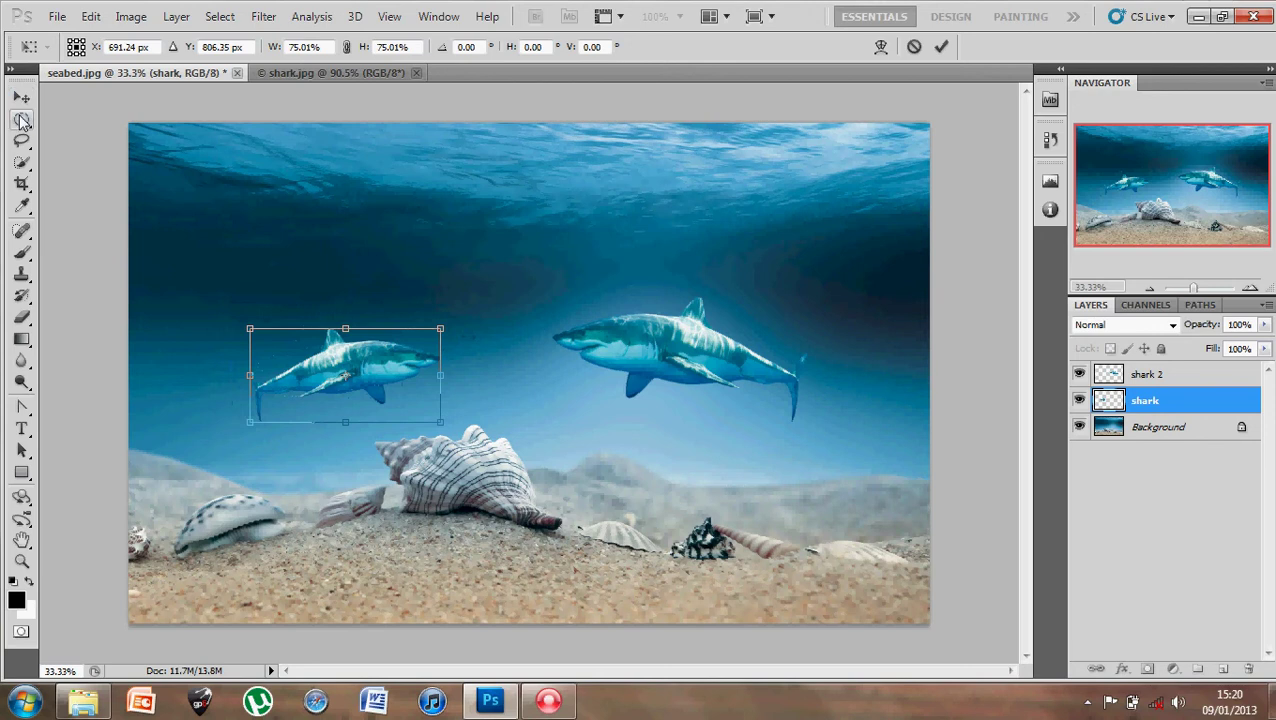
left_click(22, 98)
left_click(541, 276)
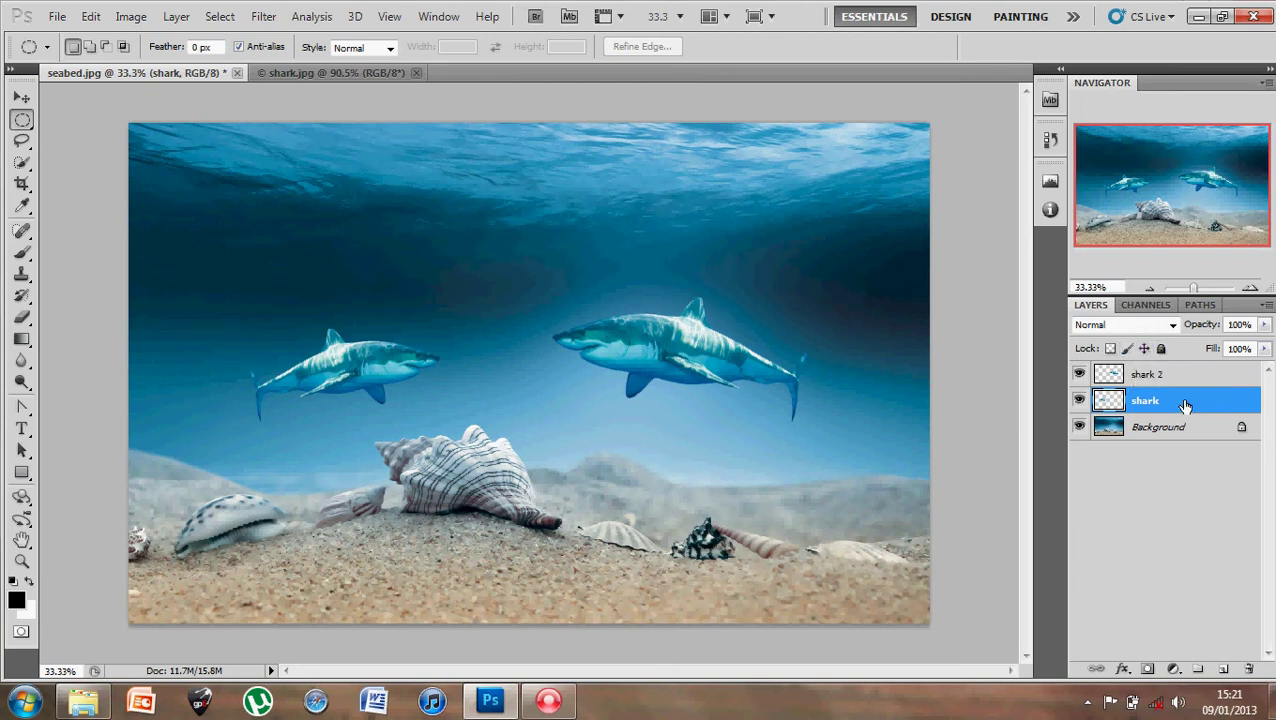
Lower the shark layer's opacity to 47% in the Layers panel.
left_click(1265, 326)
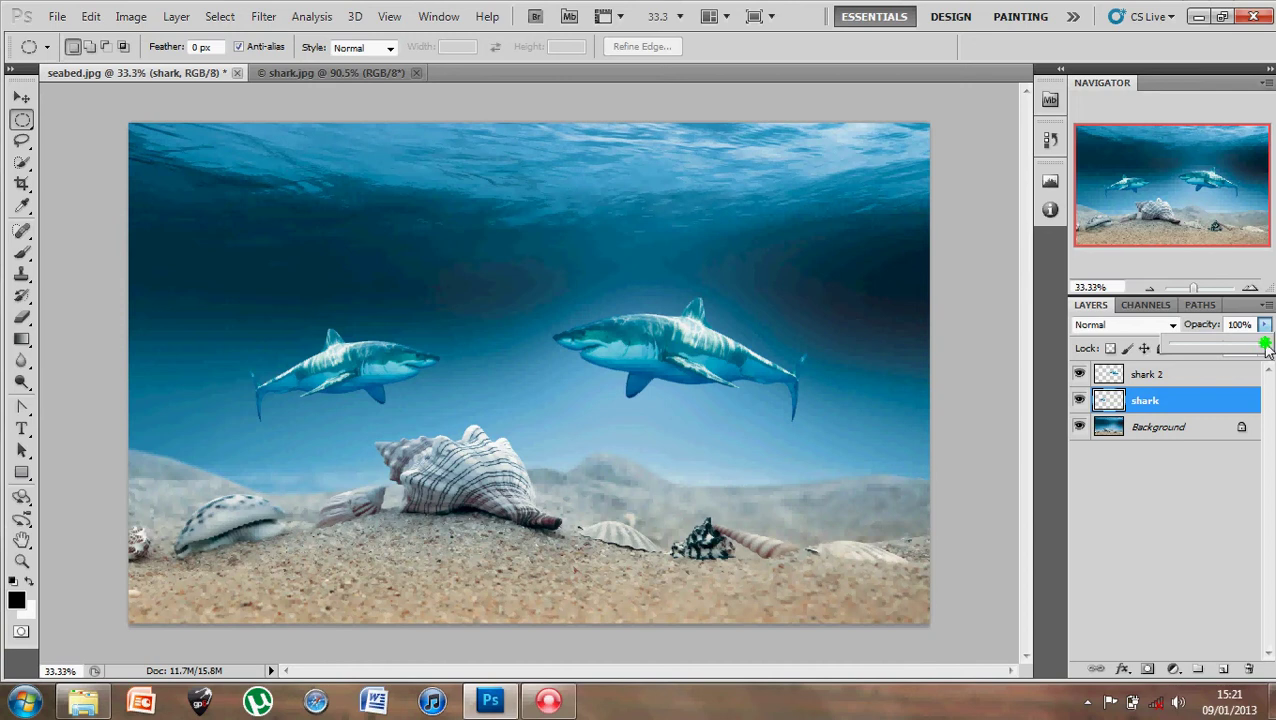
left_click_drag(1266, 345, 1210, 348)
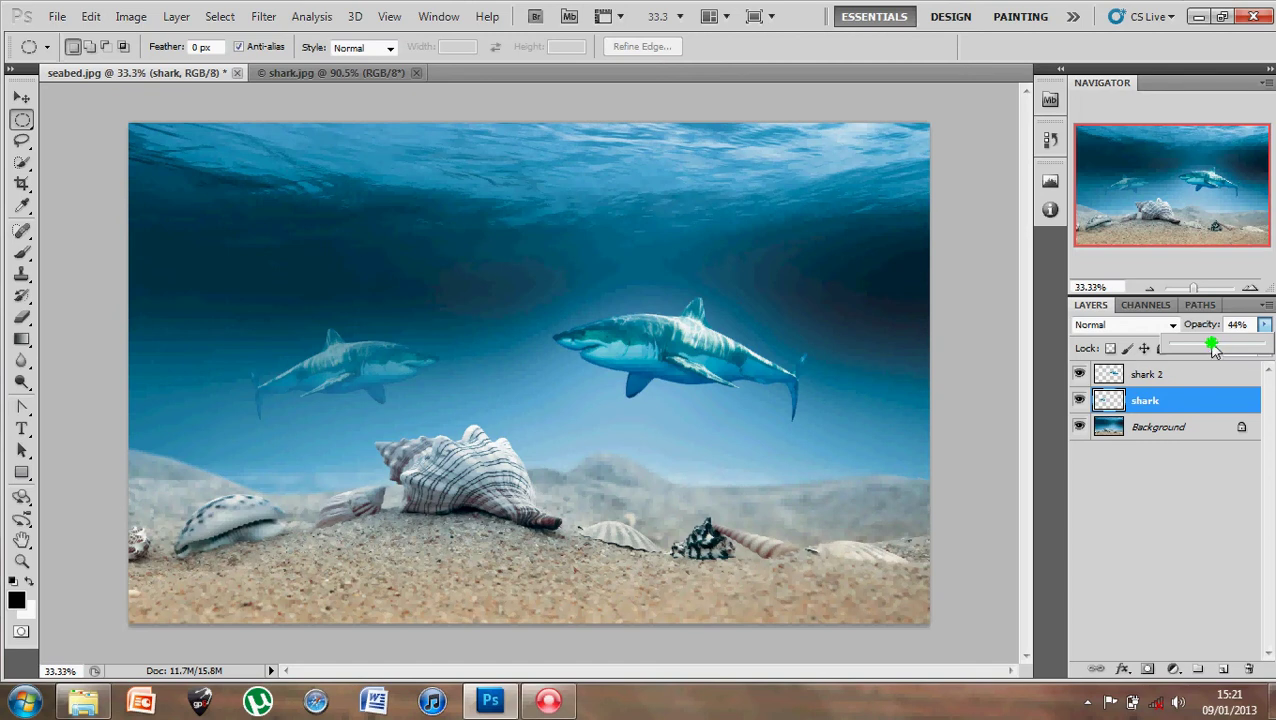
left_click_drag(1211, 343, 1211, 345)
Preview the left shark layer's blend modes from Normal through Hard Mix and Linear Light.
left_click(1125, 323)
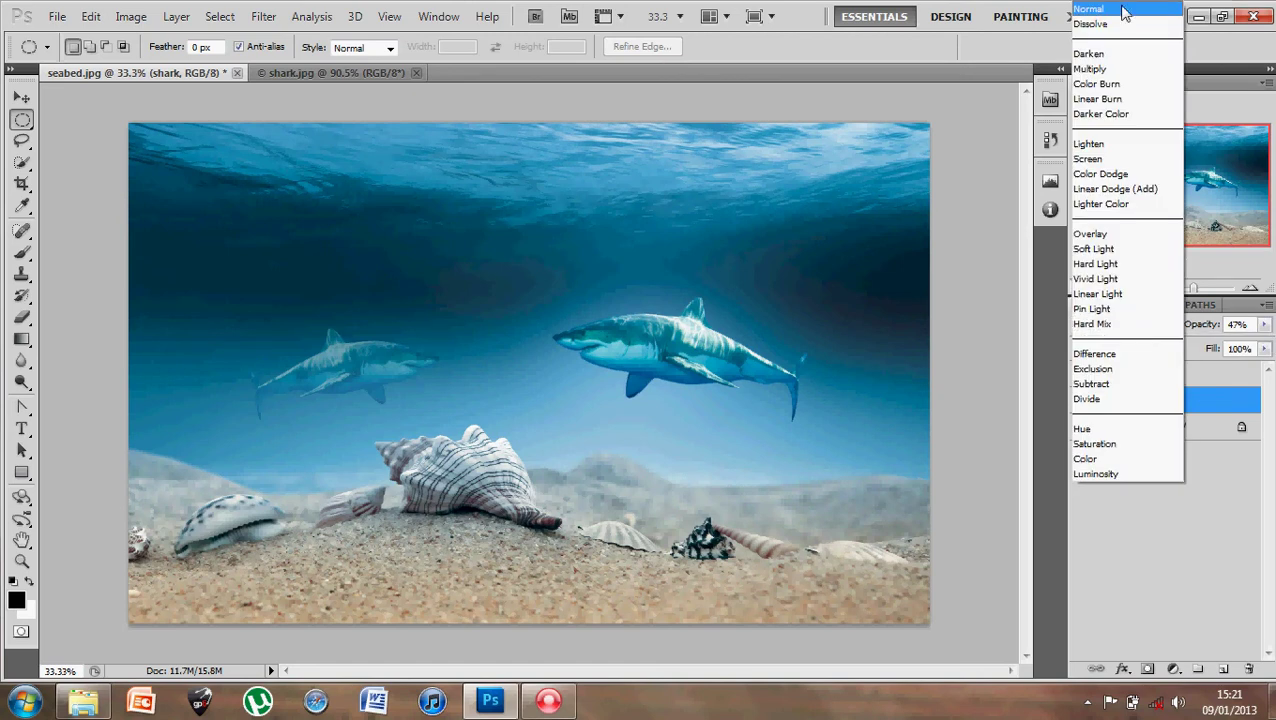
left_click(1121, 10)
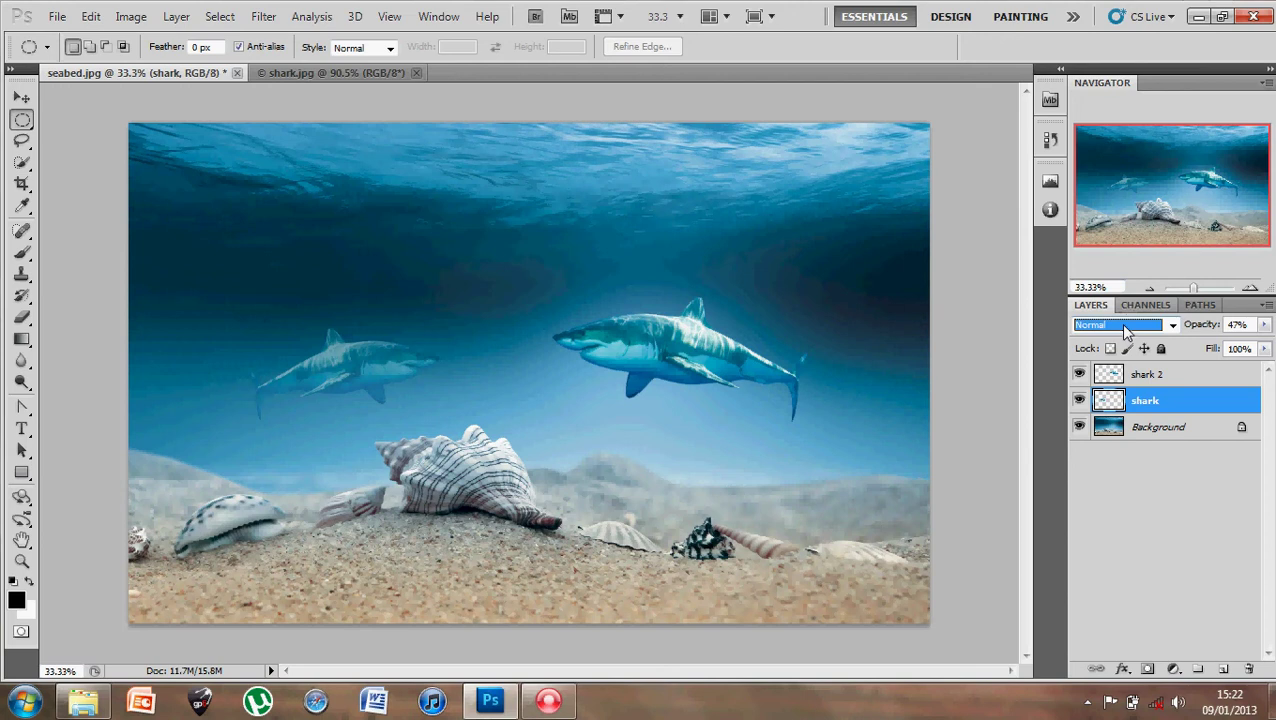
key("Down")
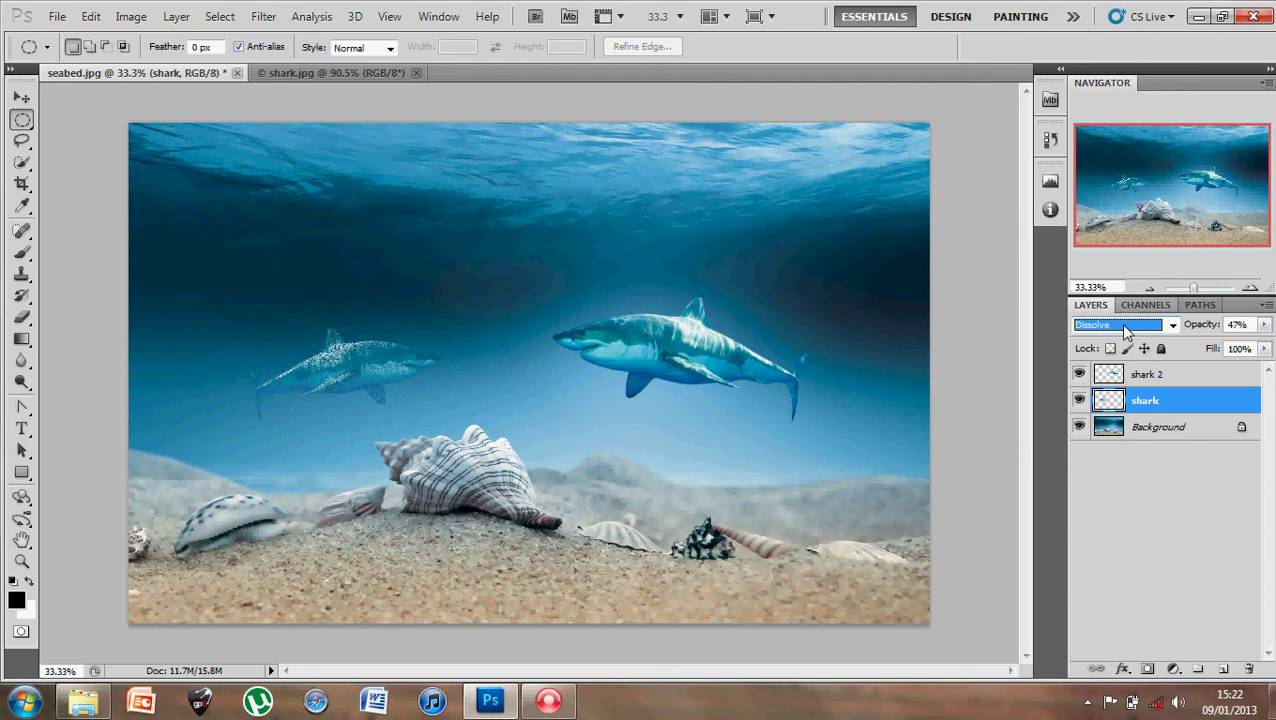
key("Down")
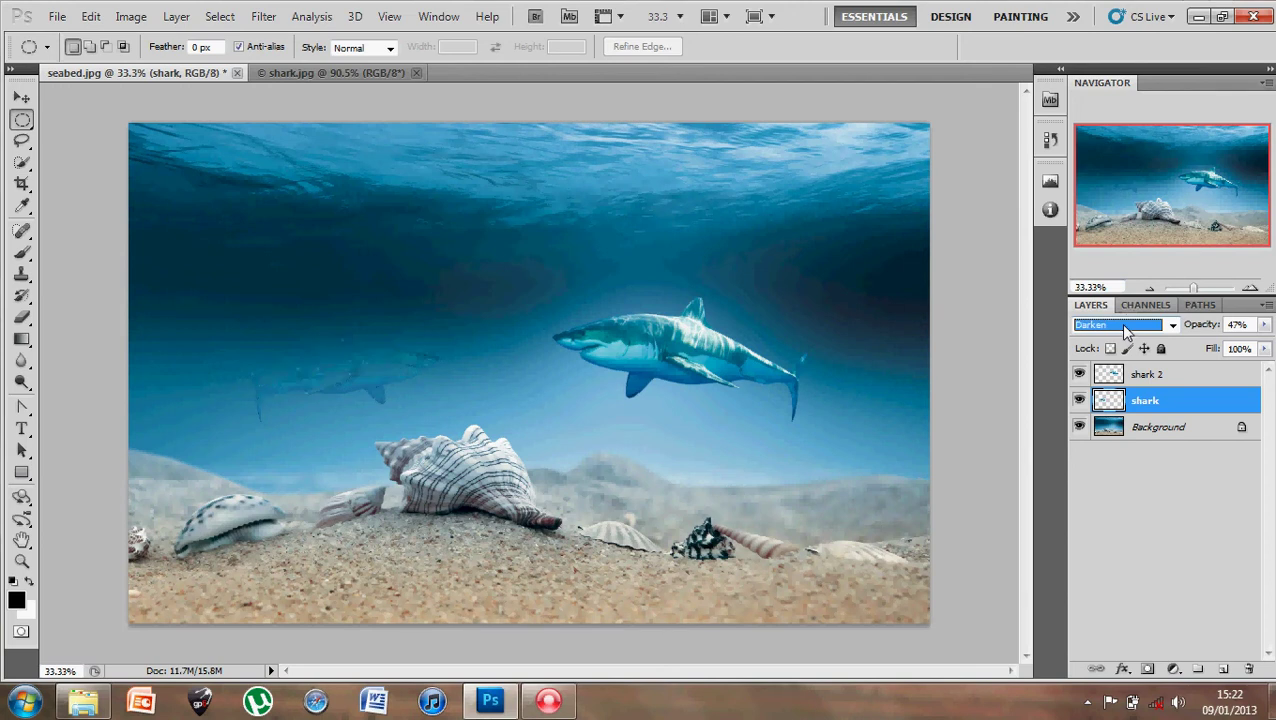
key("Down")
key("Down")
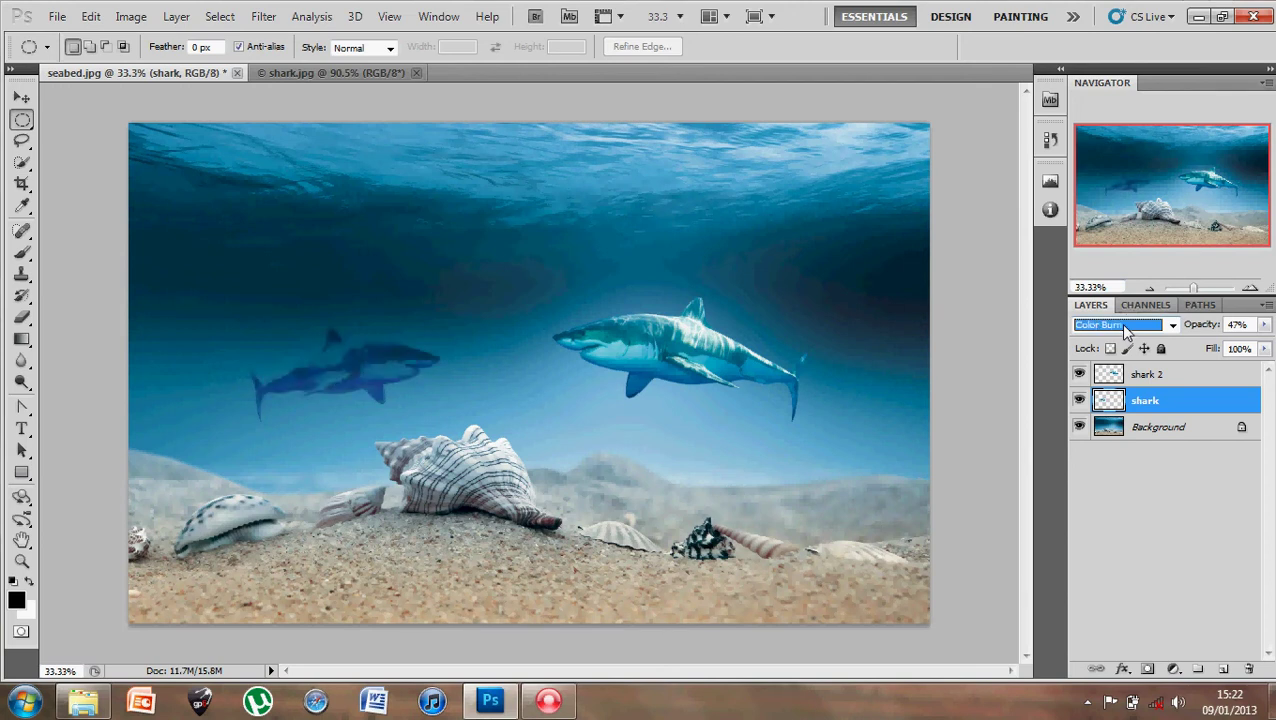
key("Down")
key("Down")
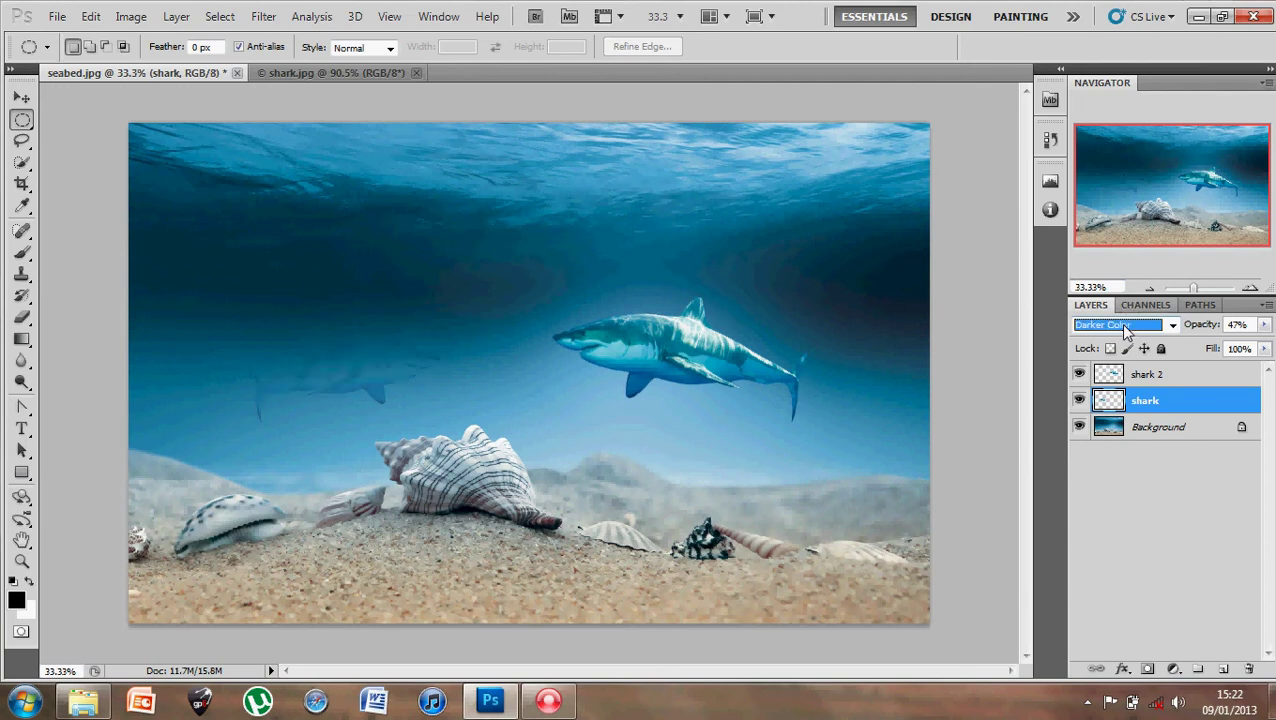
key("Down")
key("Down")
key("Up")
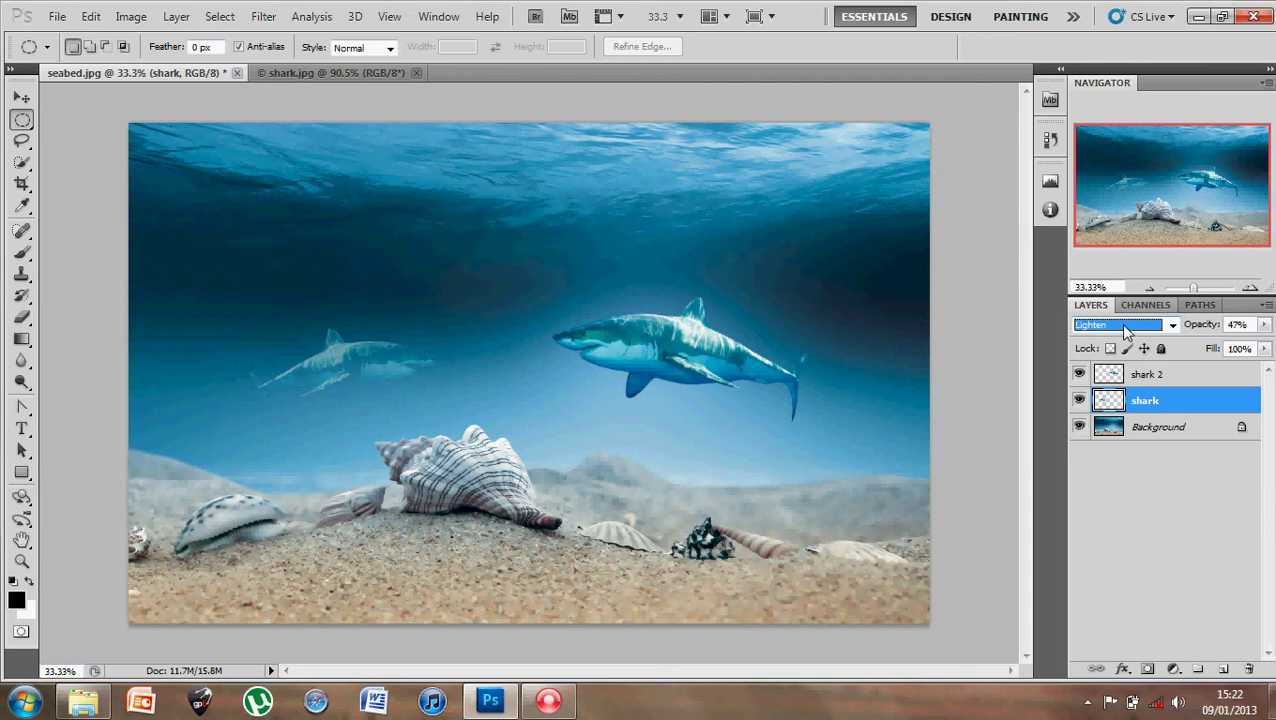
key("Down")
key("Down")
key("Down")
key("Down")
key("Down")
key("Down")
key("Down")
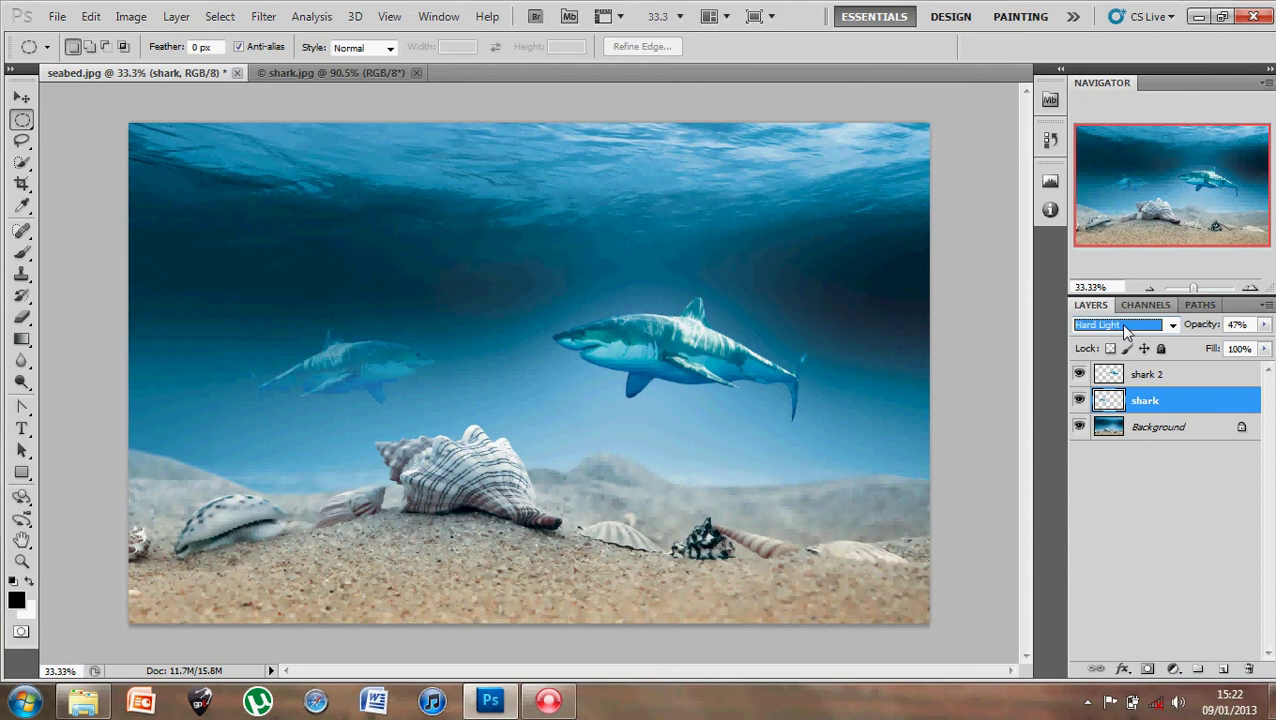
key("Down")
key("Down")
key("Down")
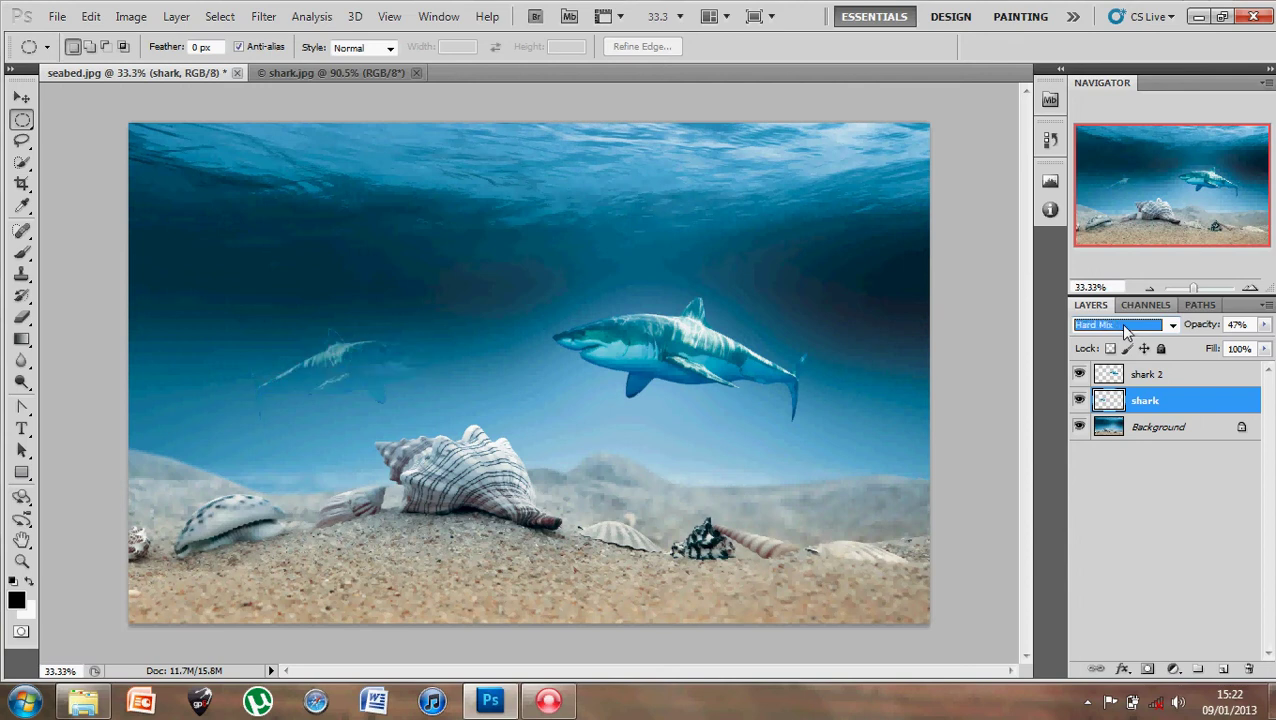
key("Down")
key("Down")
key("Down")
key("Down")
key("Down")
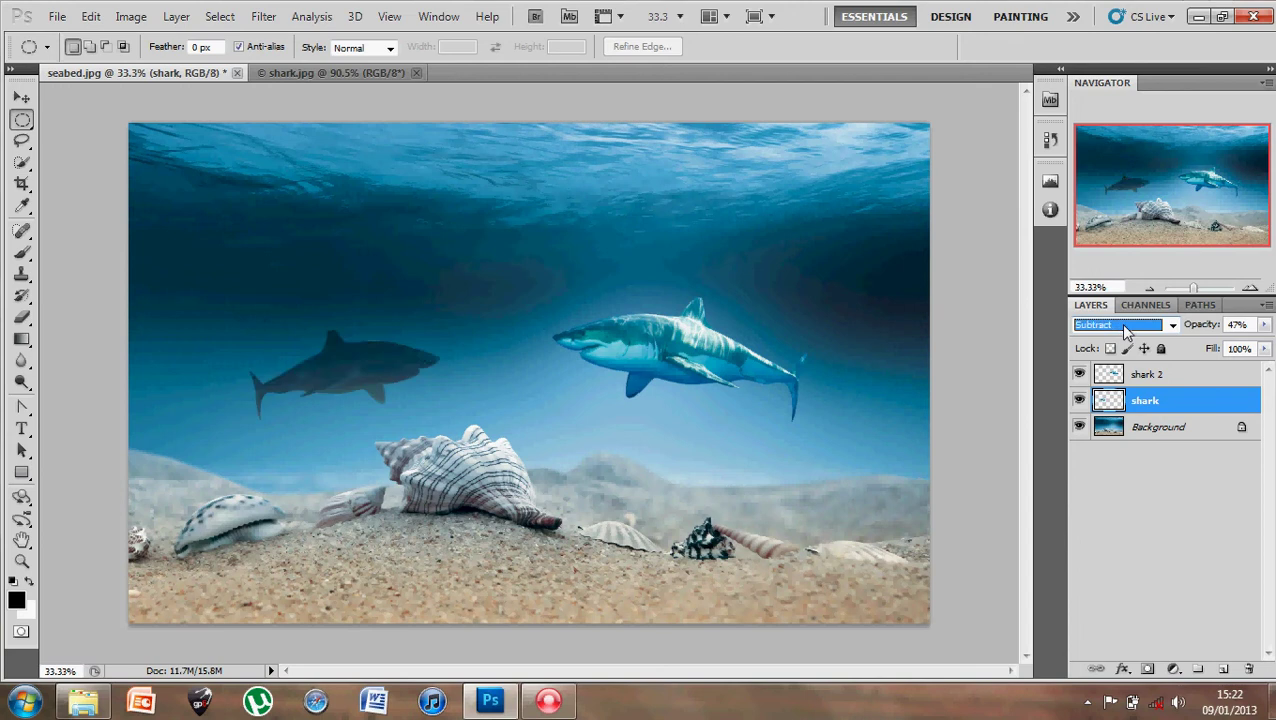
key("Up")
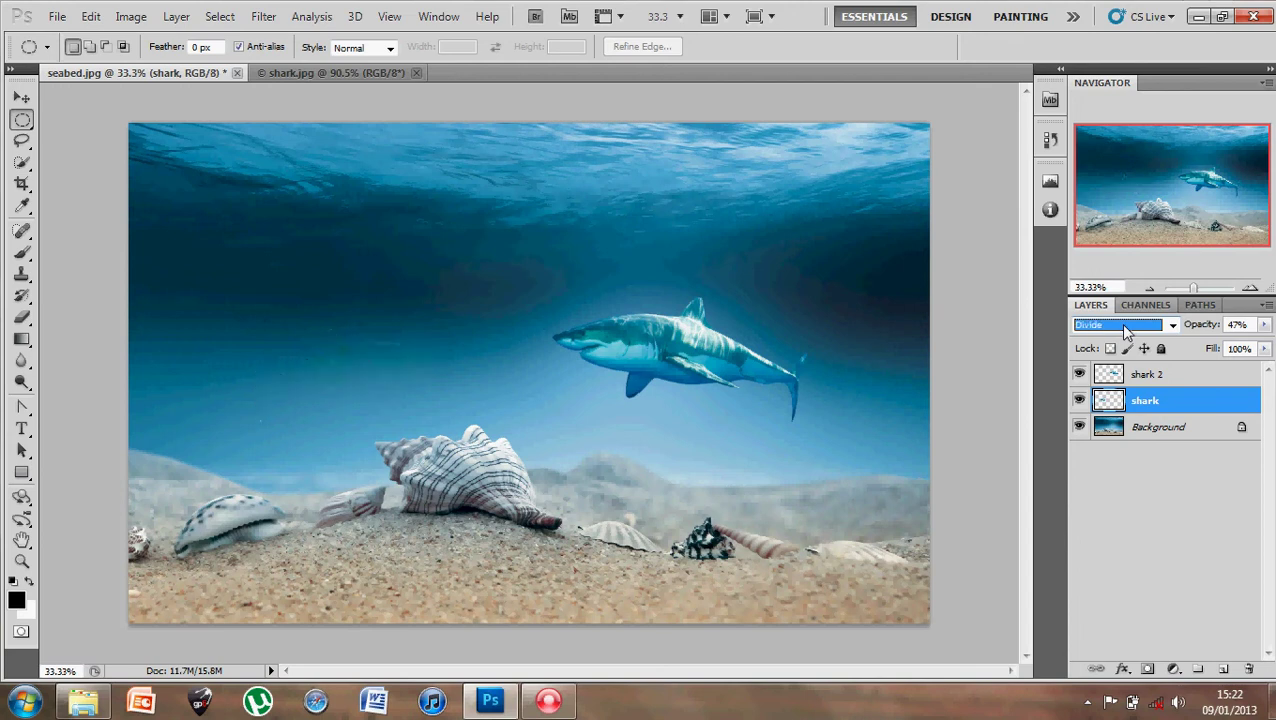
key("Up")
key("Up")
key("Up")
key("Up")
key("Up")
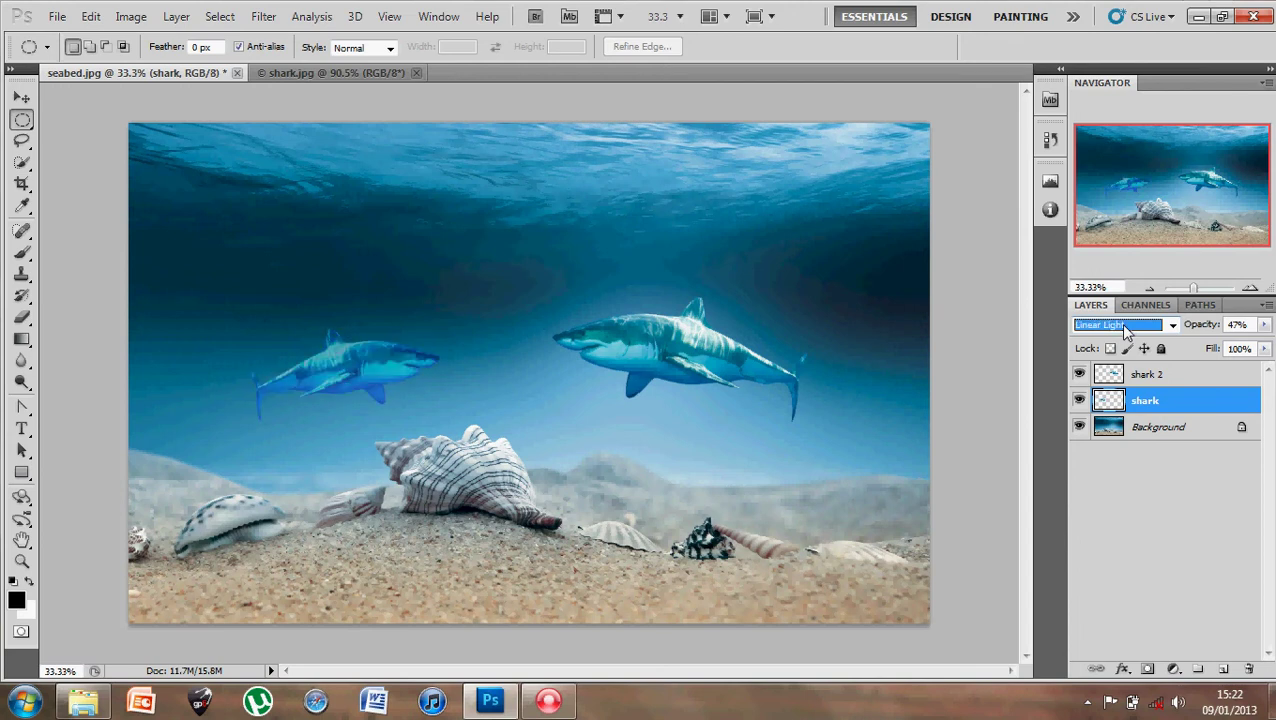
key("Up")
Compare Soft Light, Screen, Lighten and Overlay against Hard Light, finally settling on Hard Light.
key("Up")
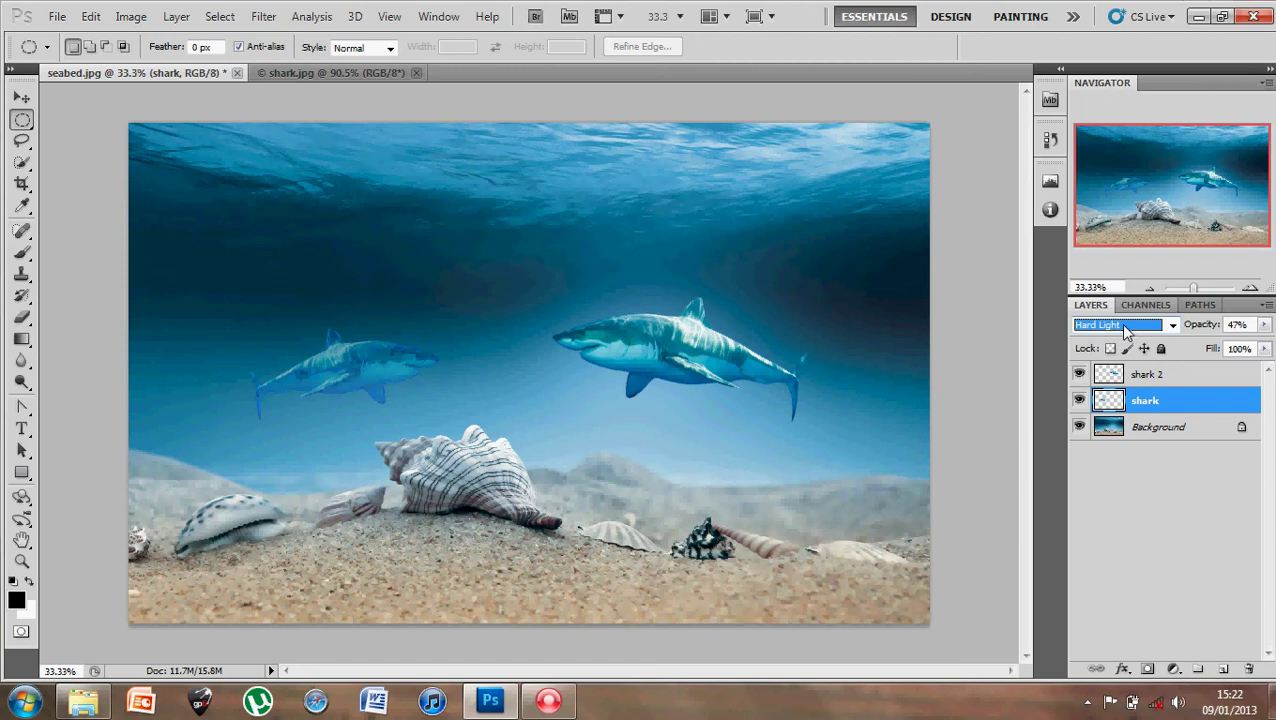
key("Up")
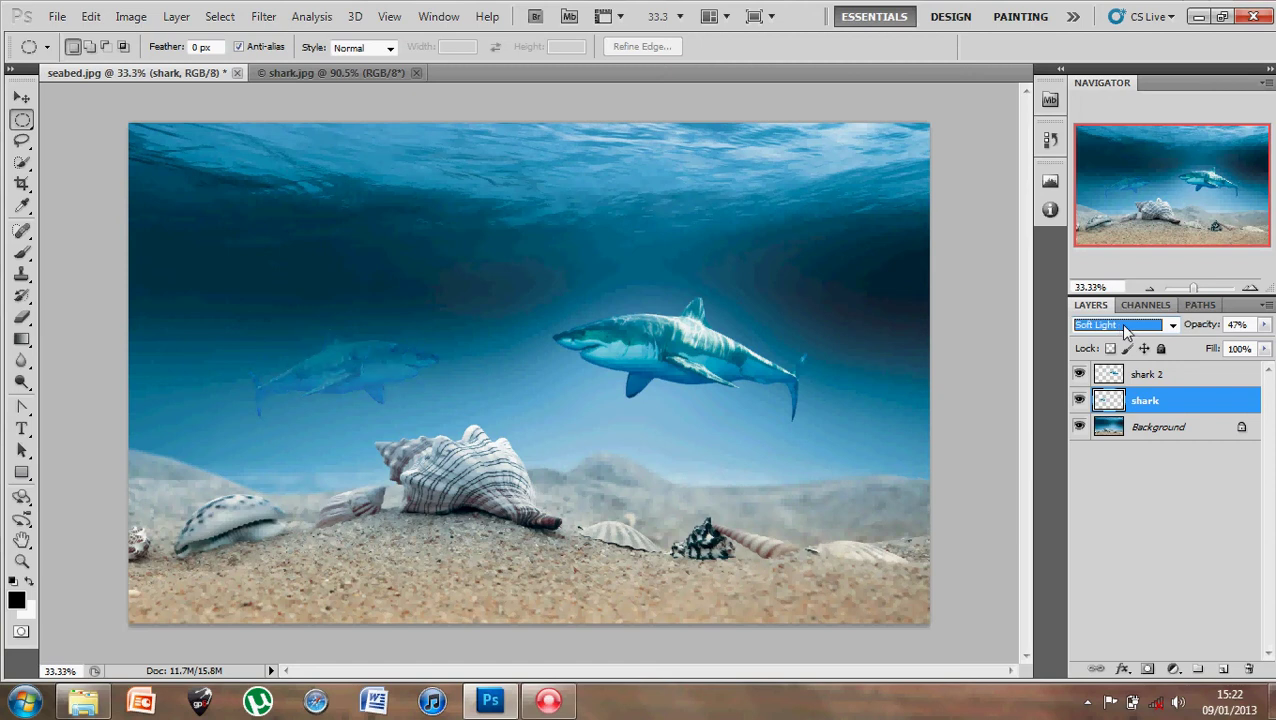
key("Up")
key("Up")
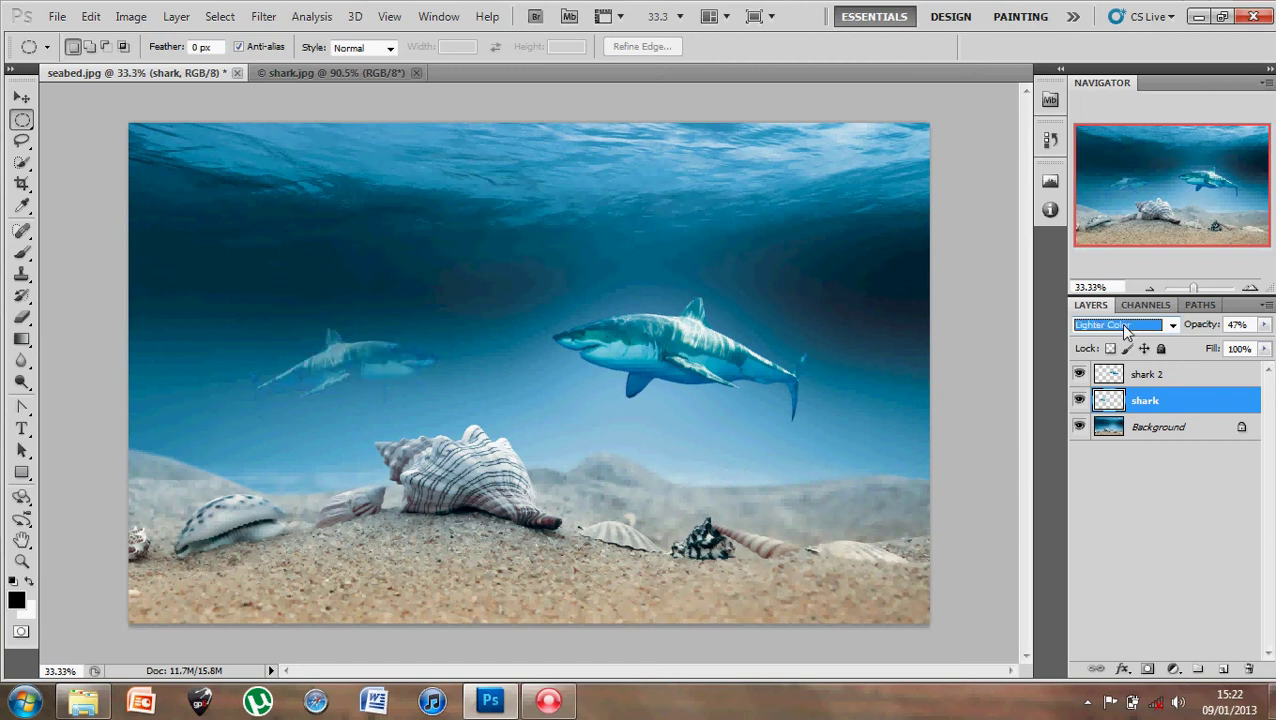
key("Up")
key("Up")
key("Up")
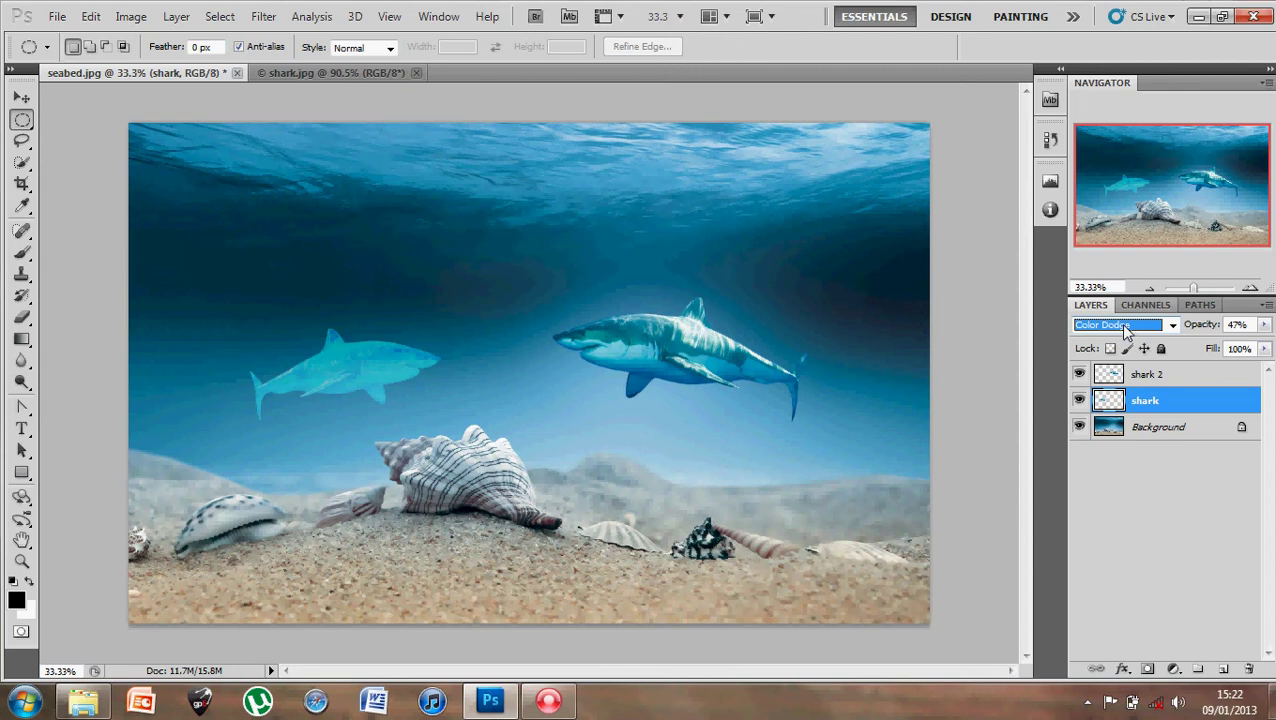
key("Up")
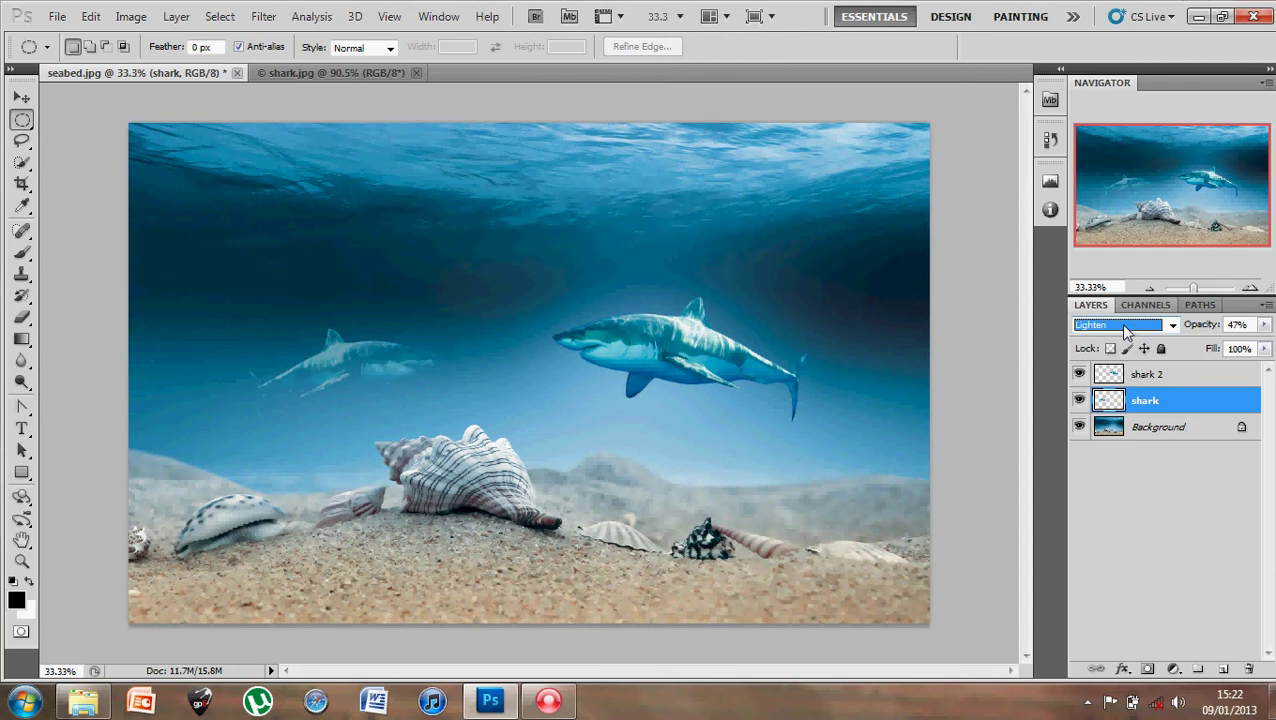
key("Up")
key("Up")
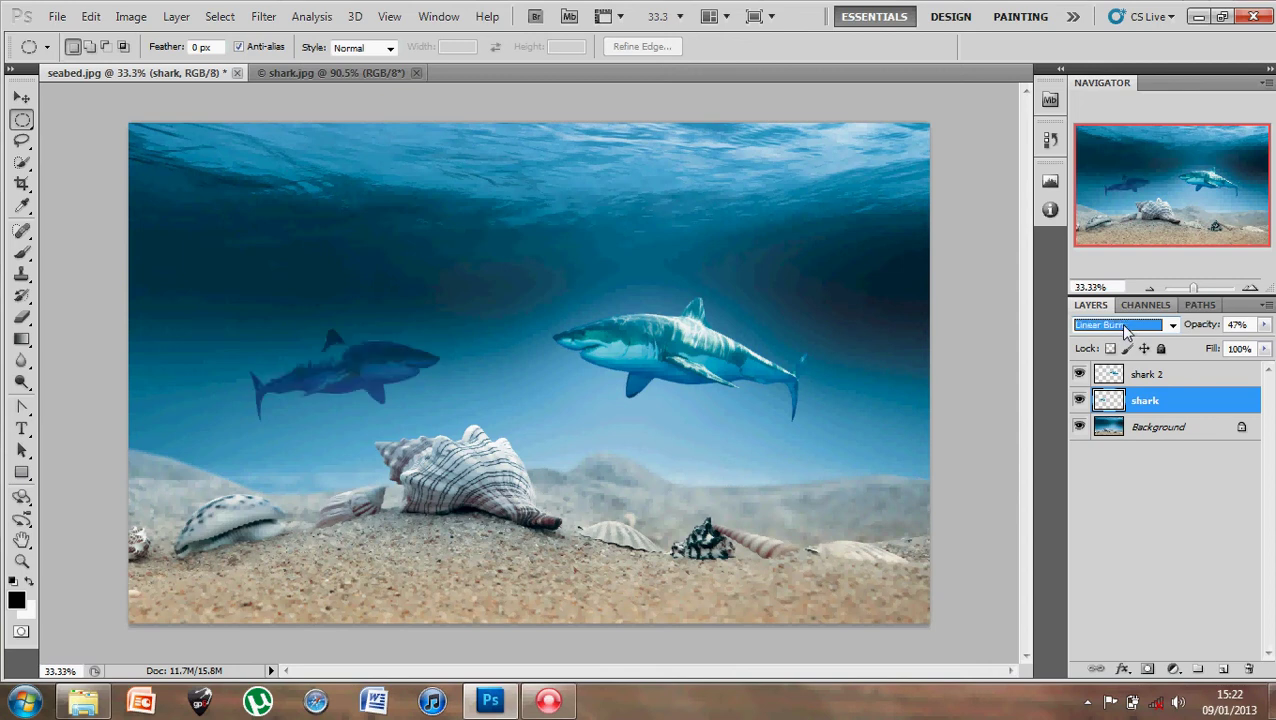
key("Up")
key("Up")
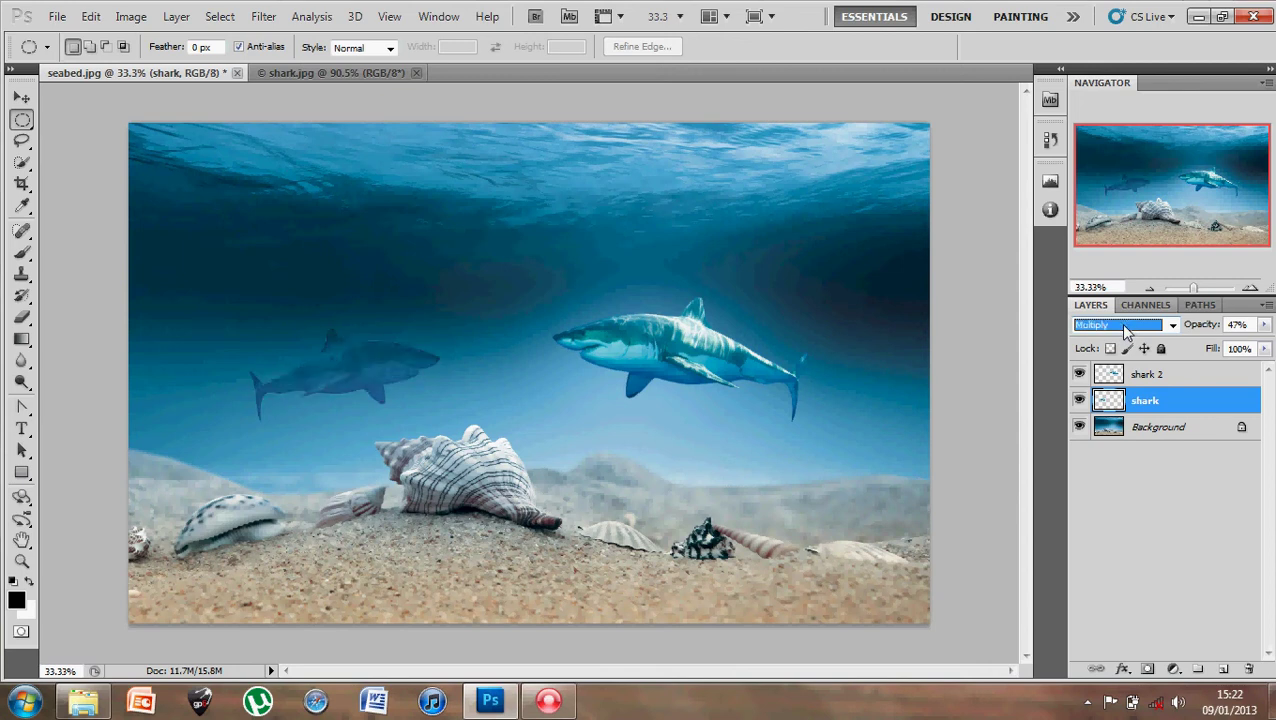
key("Down")
key("Down")
key("Down")
key("Down")
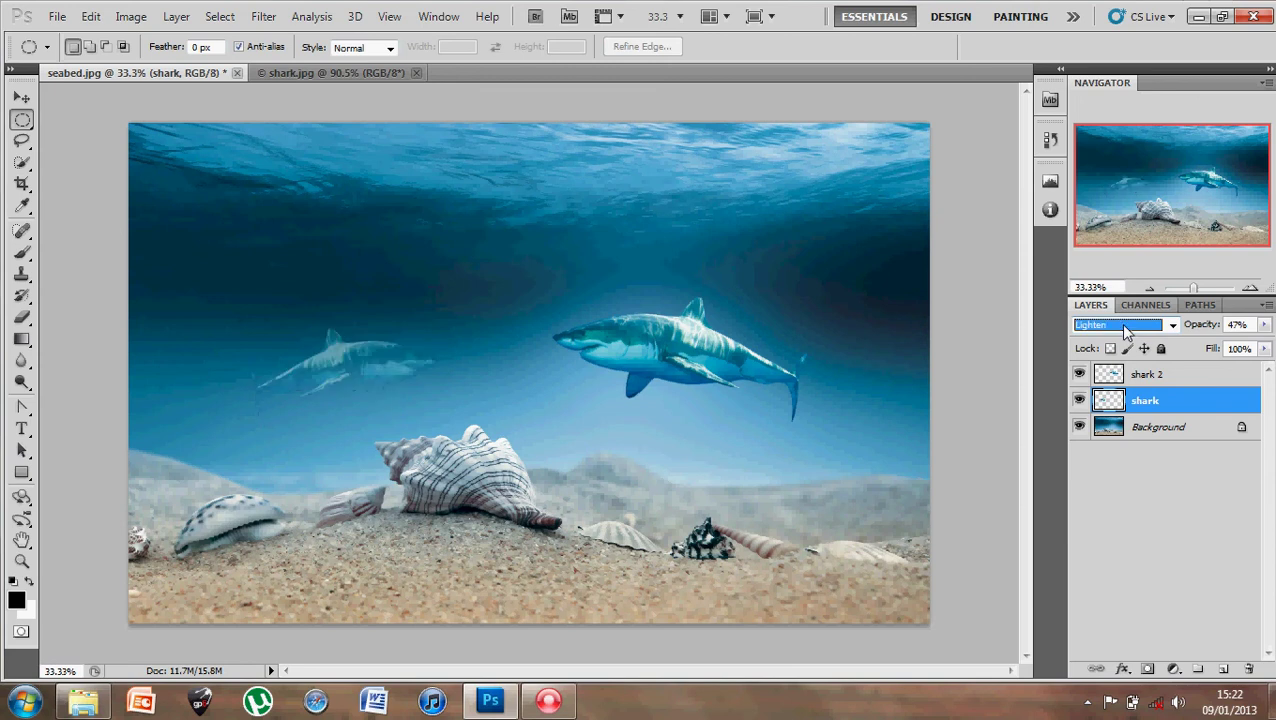
key("Down")
key("Down")
key("Down")
key("Down")
key("Down")
key("Down")
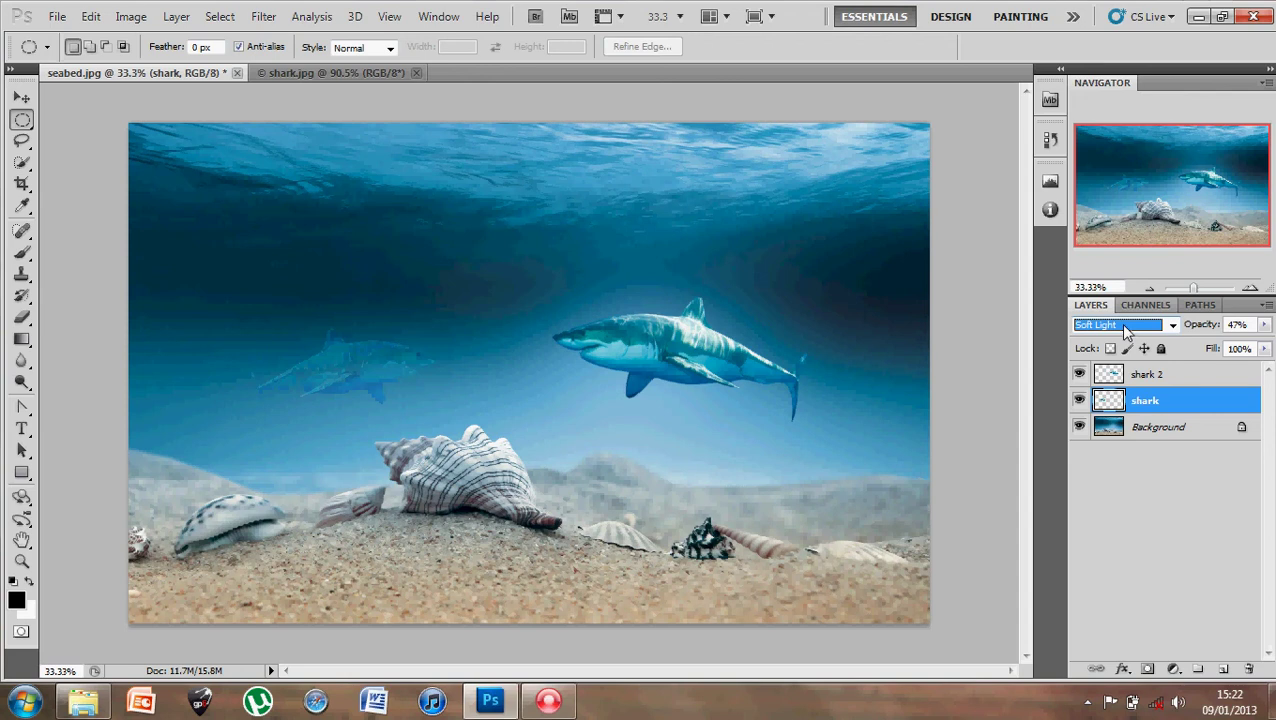
key("Up")
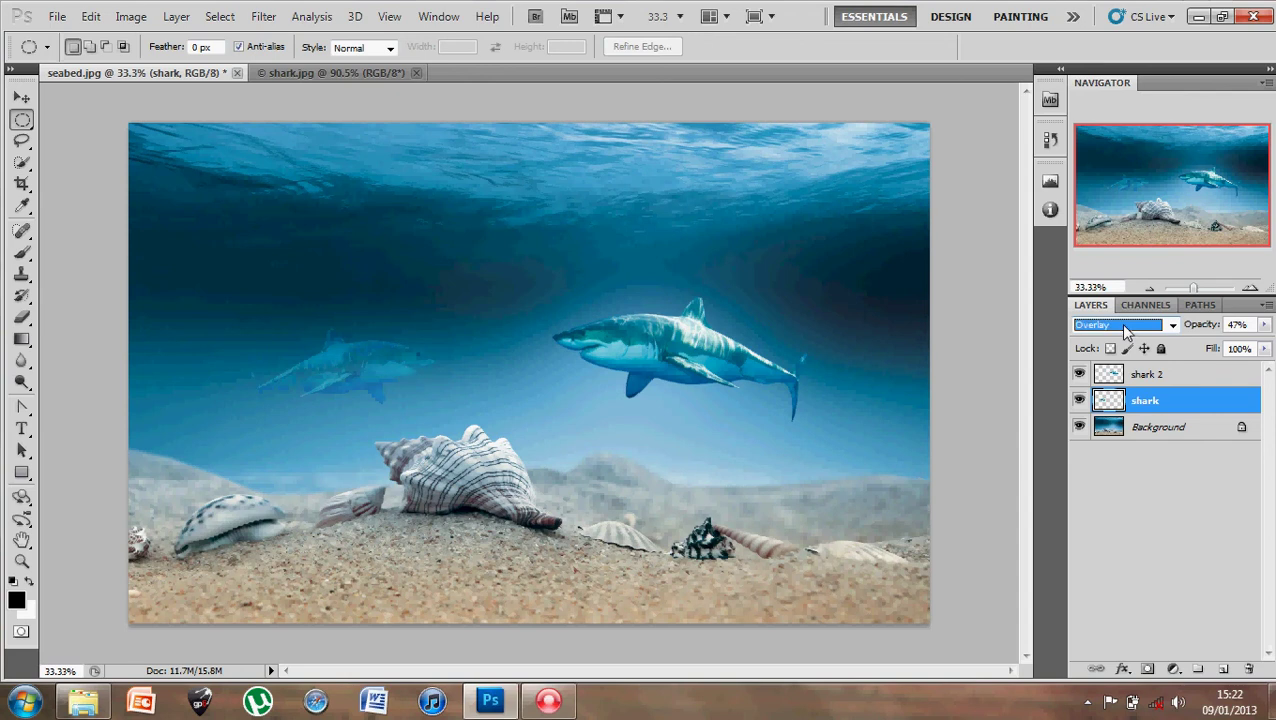
key("Down")
key("Down")
key("Down")
key("Down")
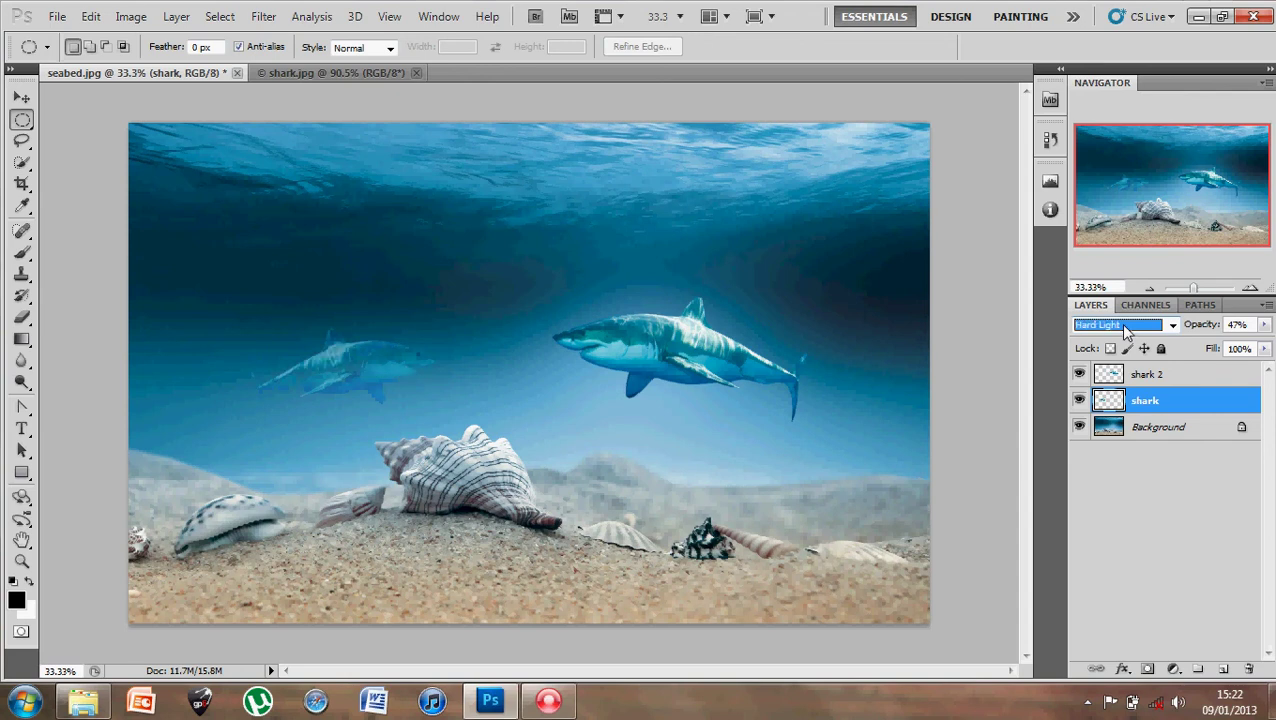
key("Up")
key("Up")
key("Up")
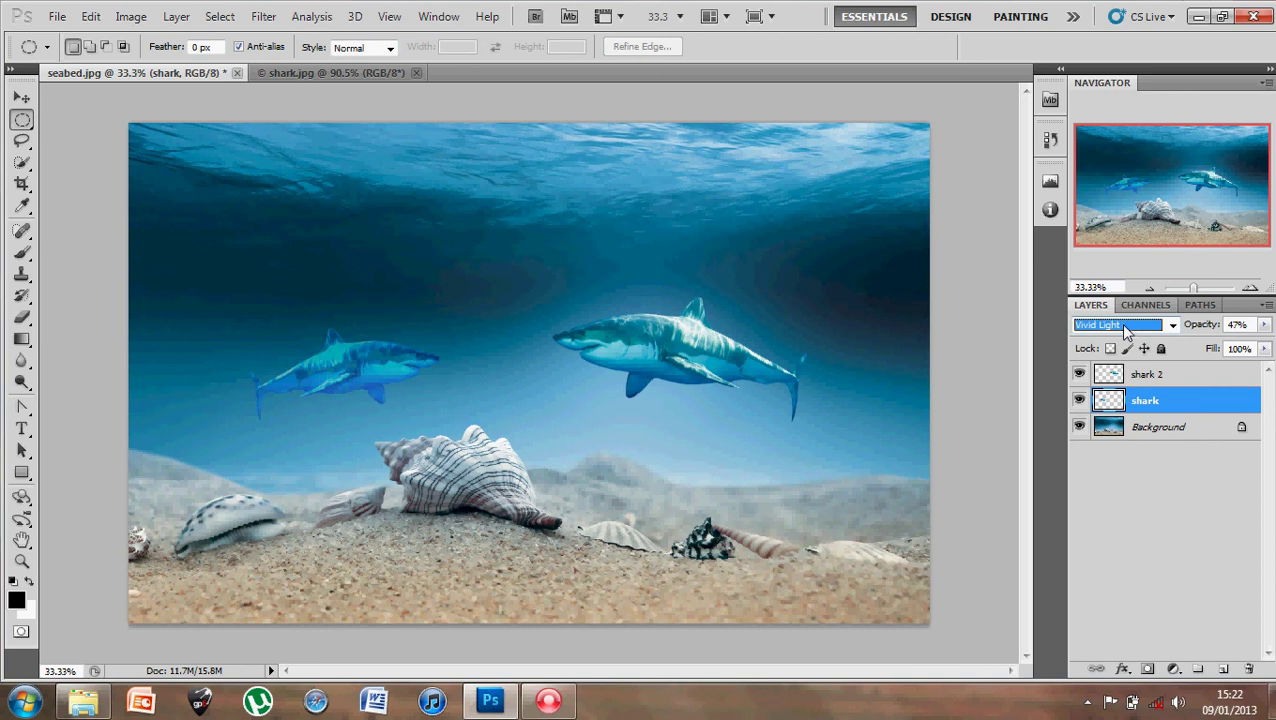
key("Down")
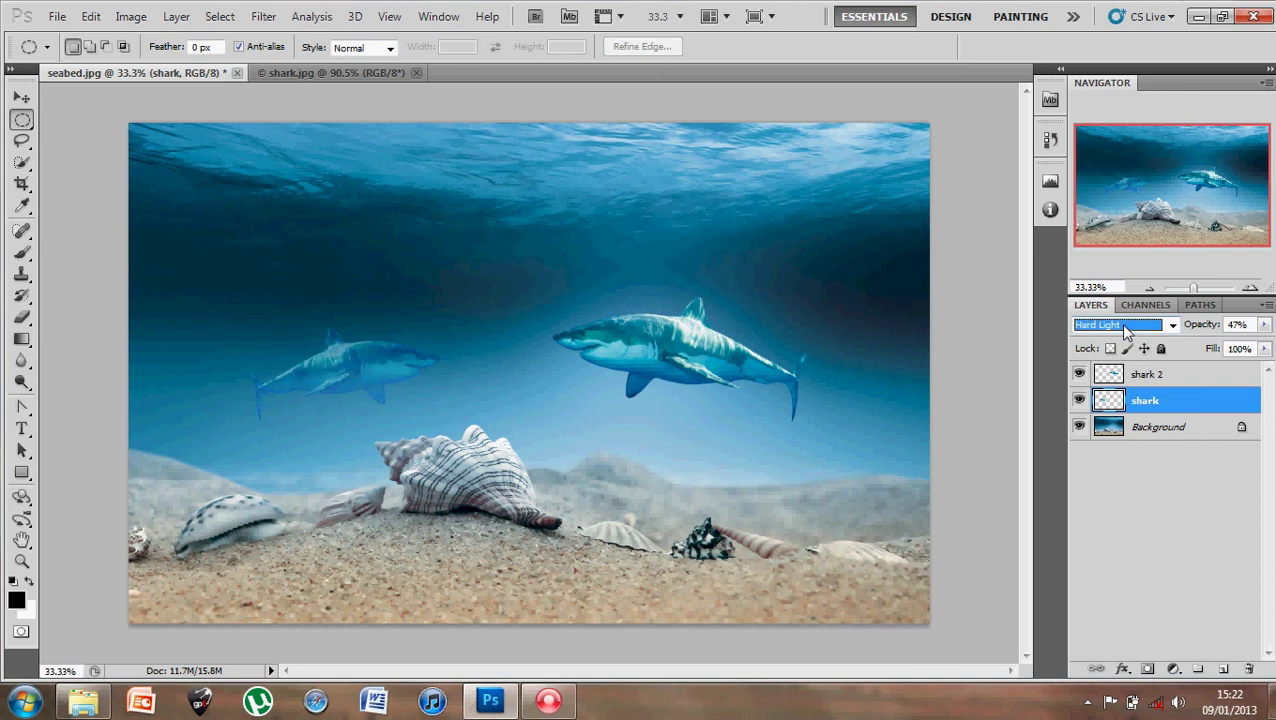